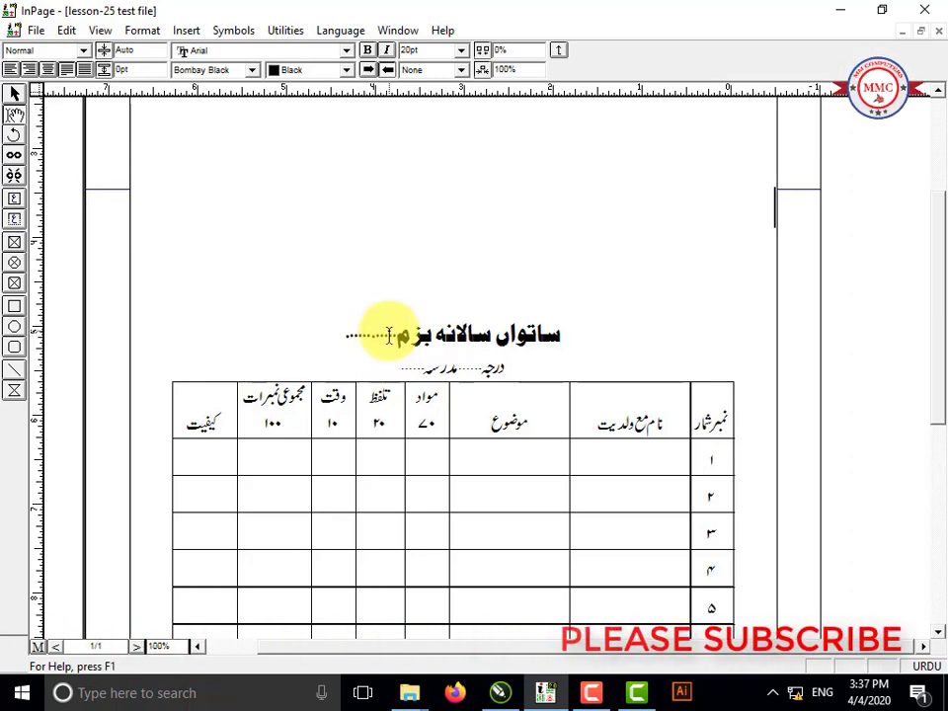
# Insert a table with 1 row and 5 columns and automatic column width above the existing heading.
pyautogui.click(186, 29)
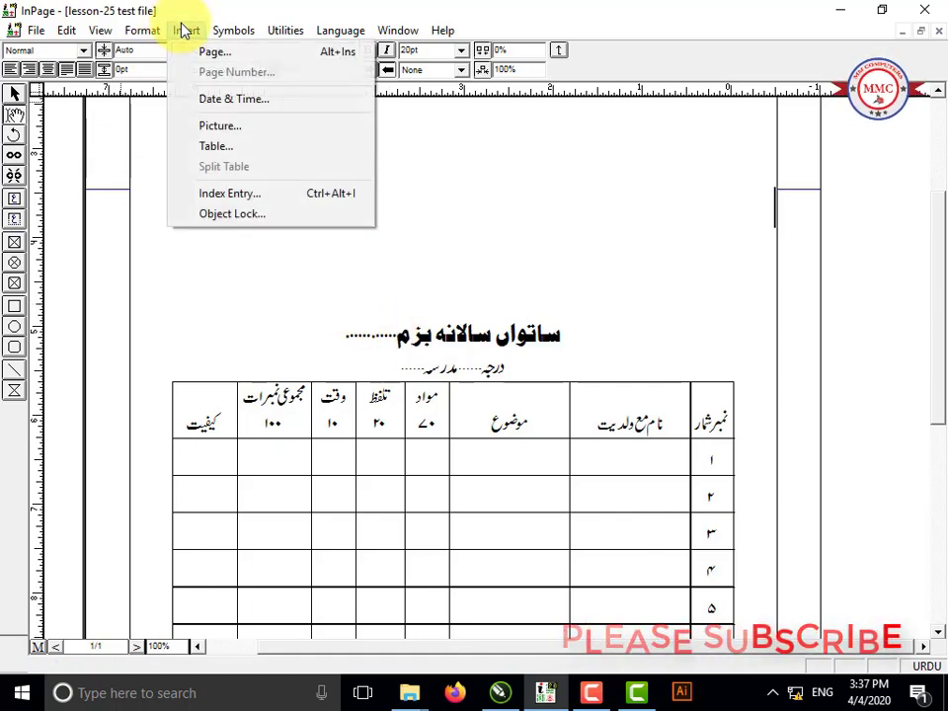
pyautogui.click(206, 148)
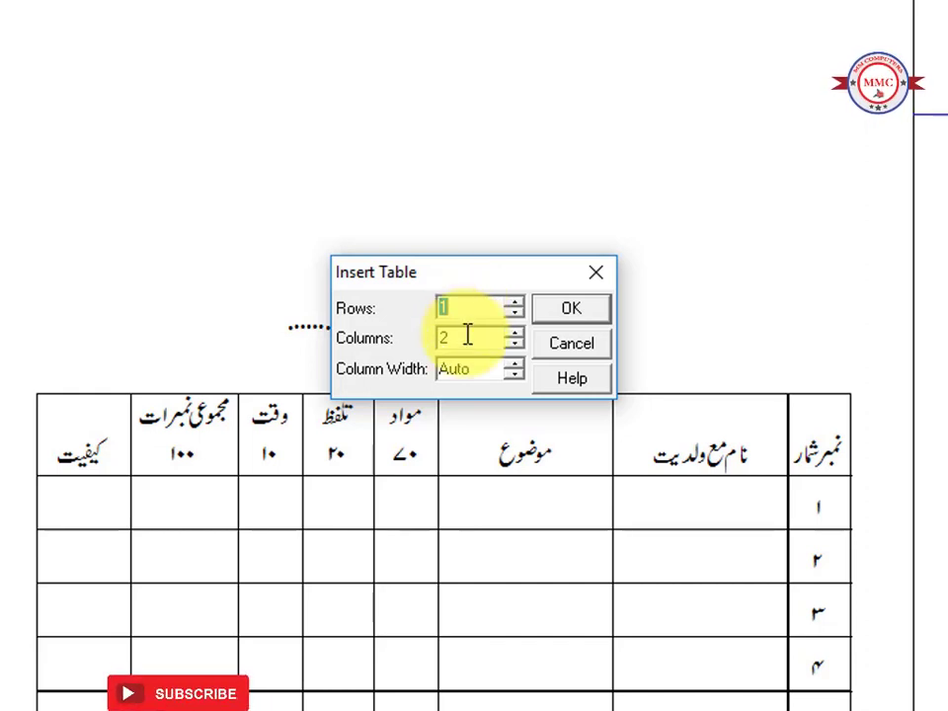
pyautogui.press('Tab')
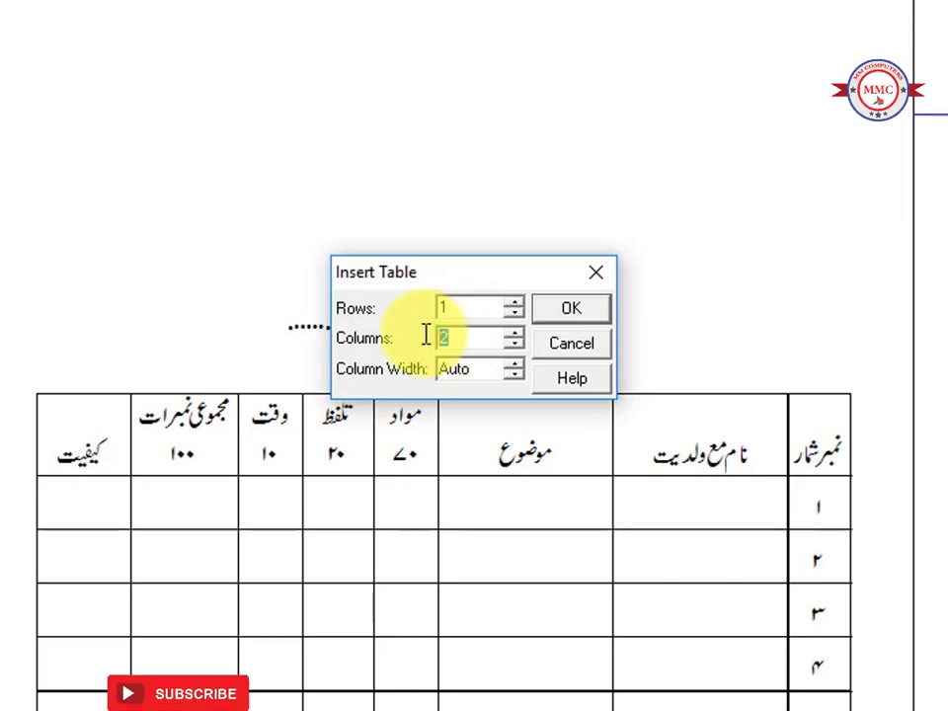
pyautogui.write('5')
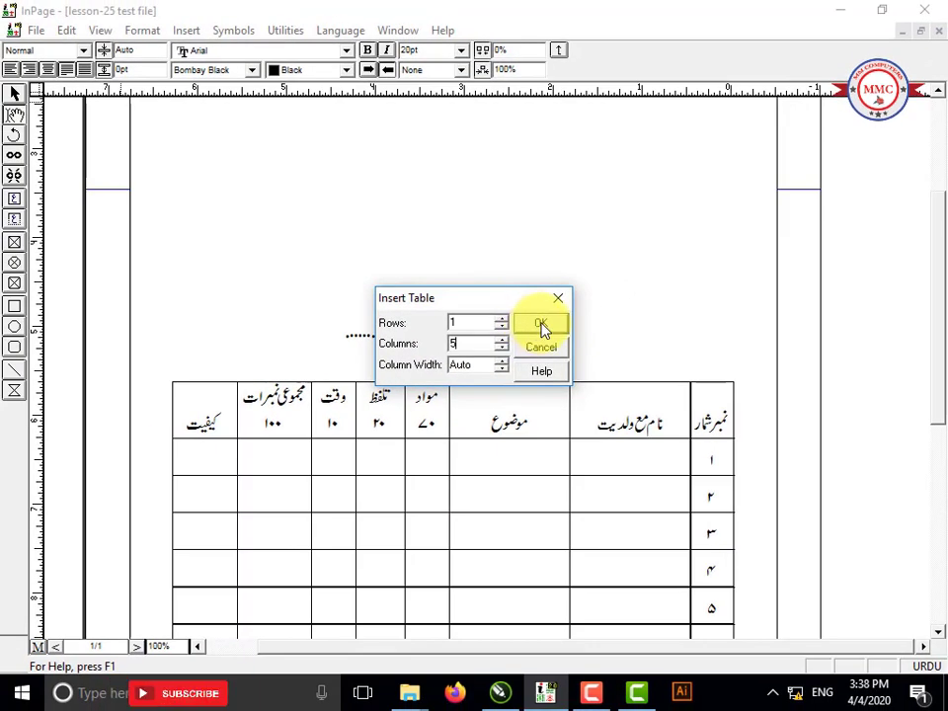
pyautogui.click(541, 326)
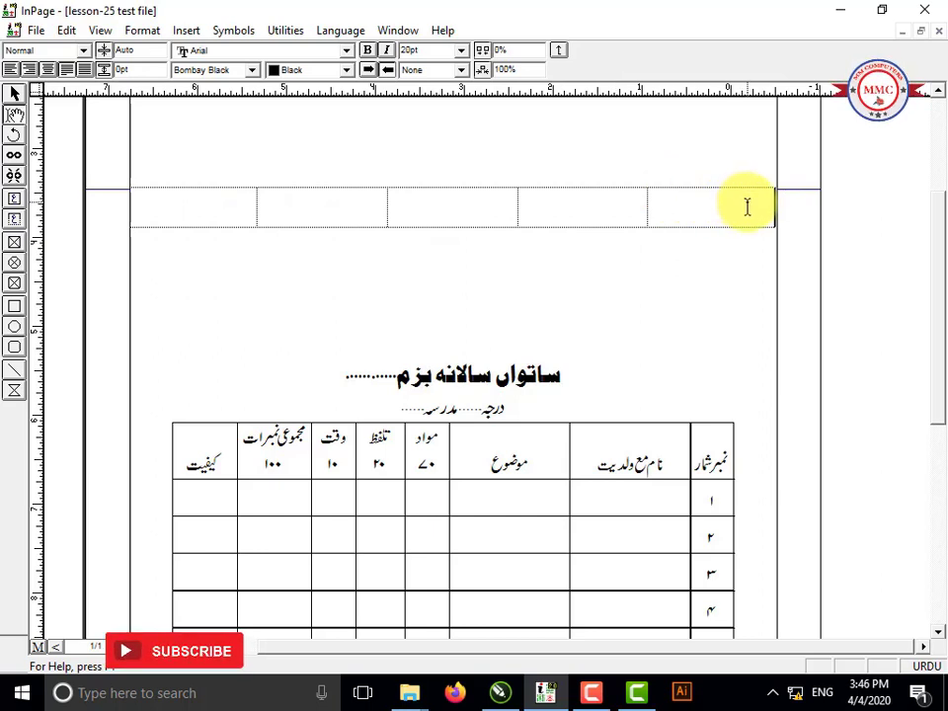
# Give all five cells of the new table a solid black border with a width of 1pt and no fill.
pyautogui.moveTo(748, 207); pyautogui.dragTo(217, 225)
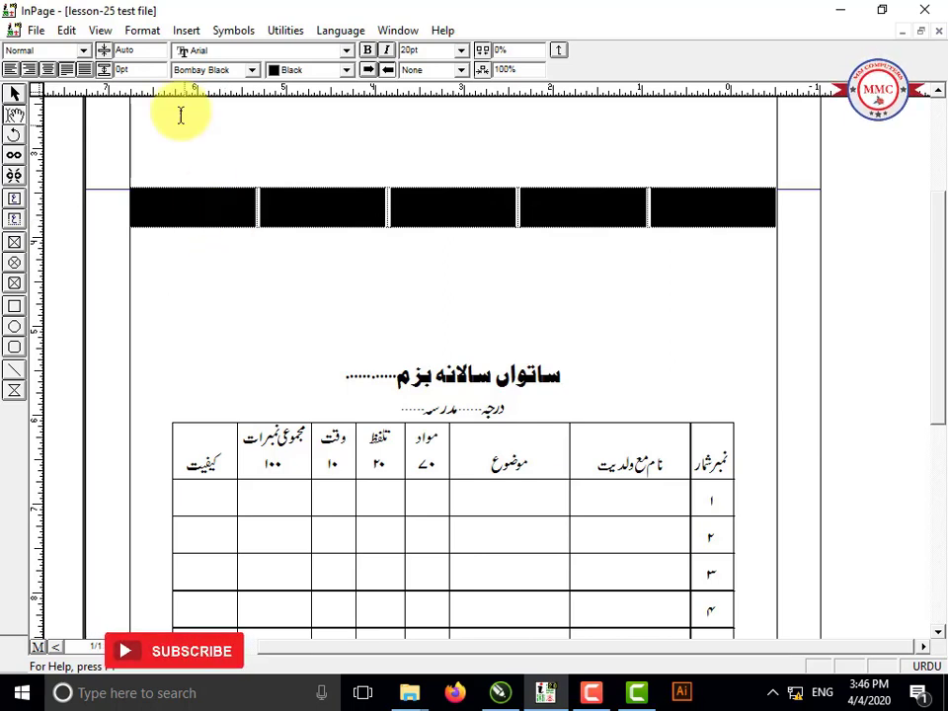
pyautogui.click(141, 31)
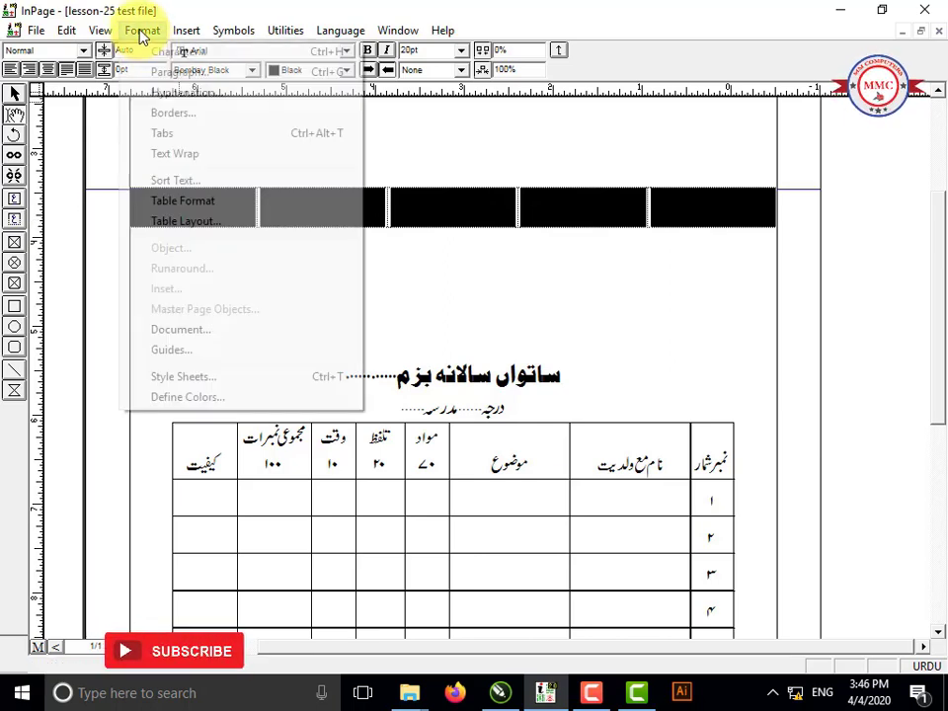
pyautogui.click(163, 204)
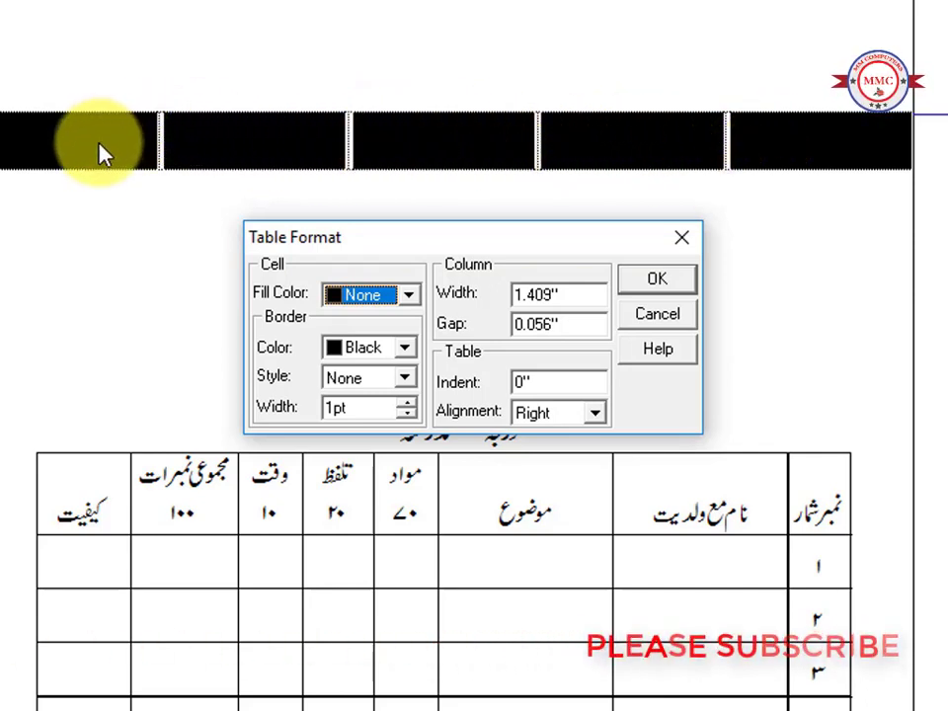
pyautogui.click(408, 294)
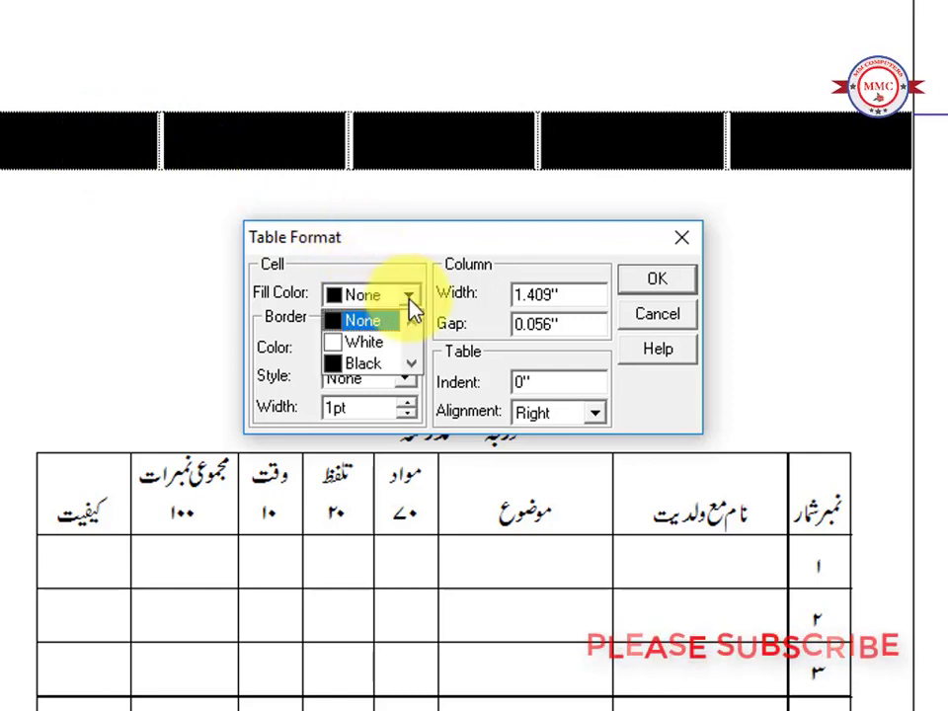
pyautogui.scroll(-3, 388, 342)
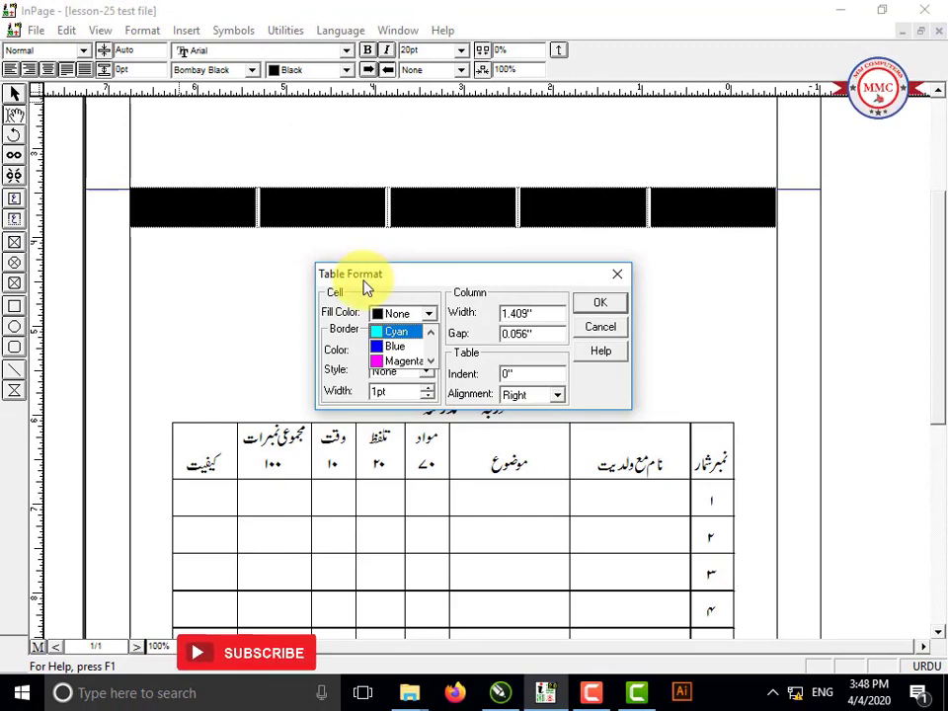
pyautogui.click(429, 323)
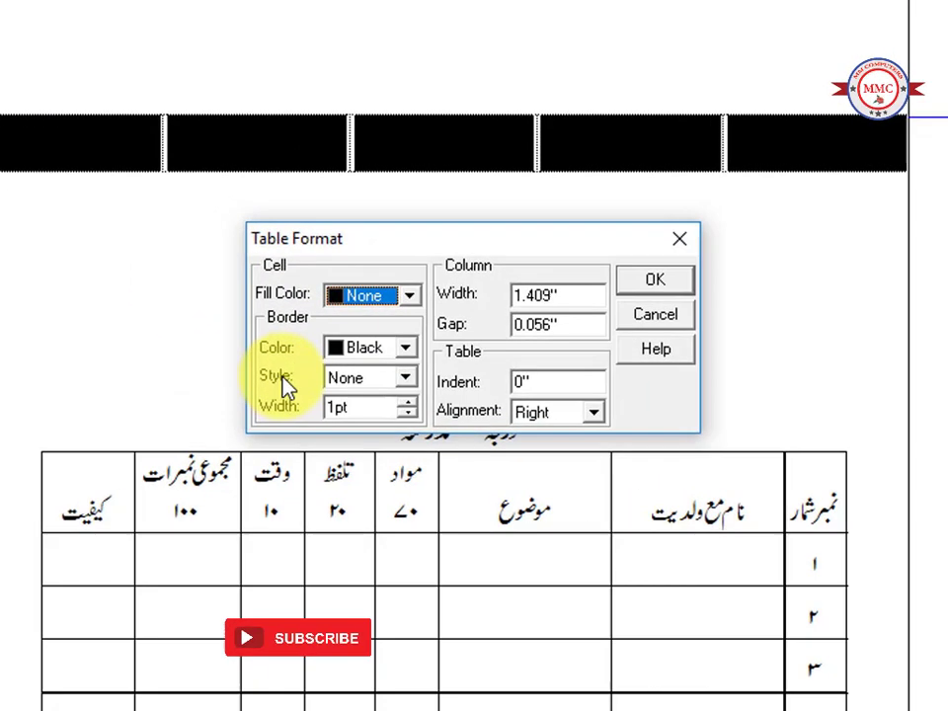
pyautogui.click(404, 381)
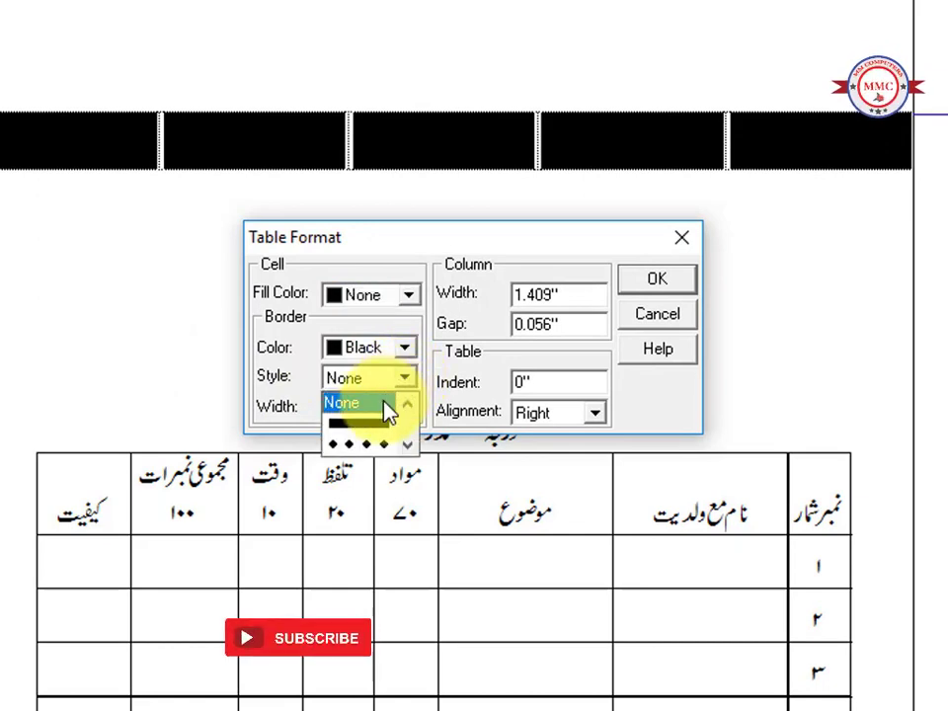
pyautogui.scroll(-1, 383, 423)
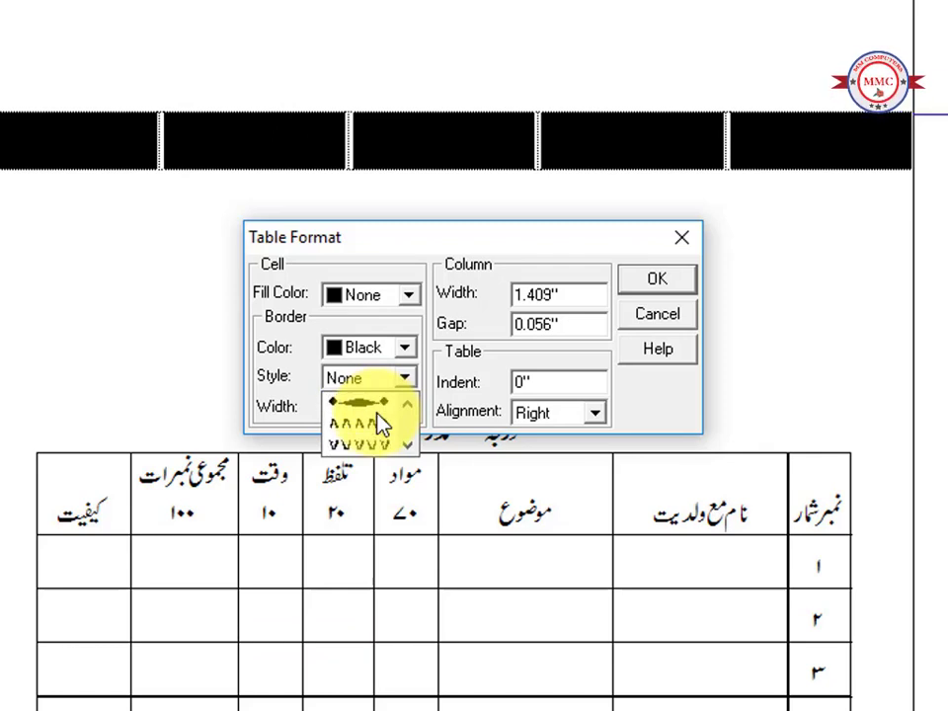
pyautogui.scroll(2, 383, 423)
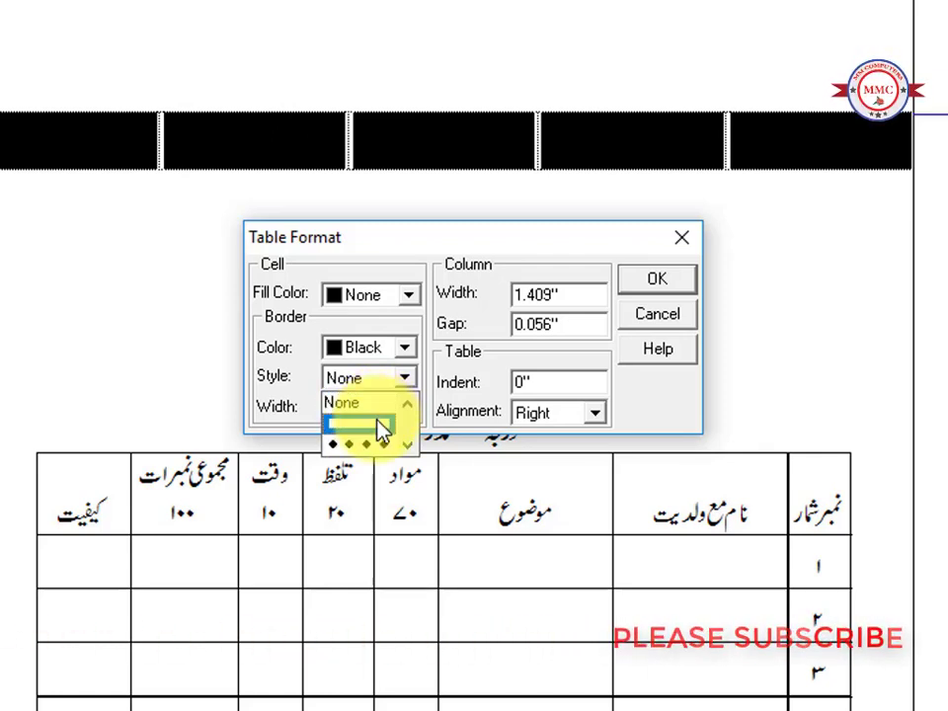
pyautogui.click(377, 425)
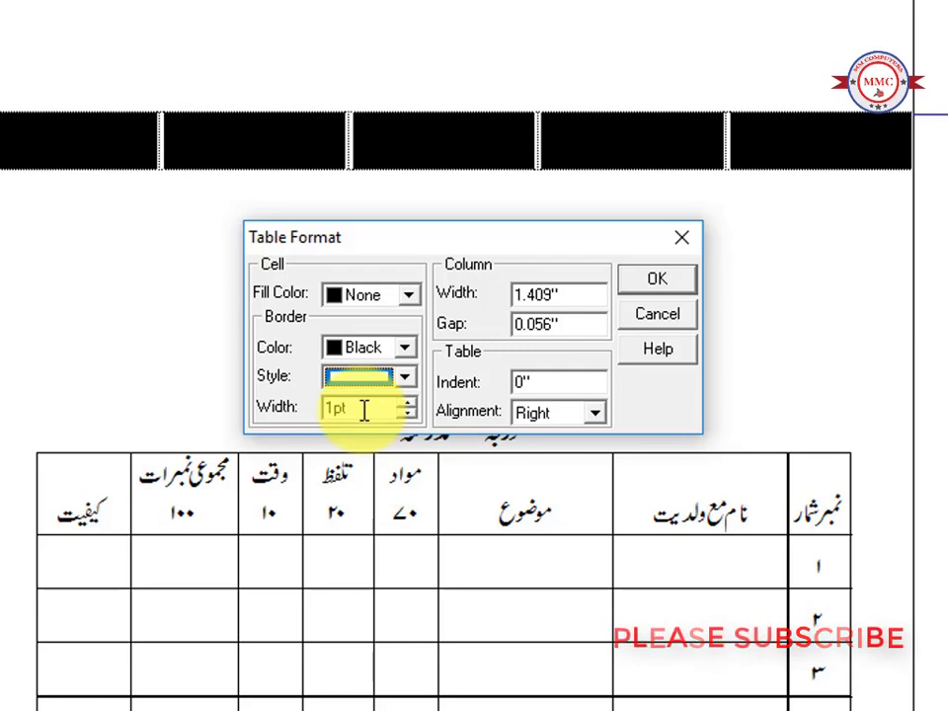
pyautogui.click(363, 410)
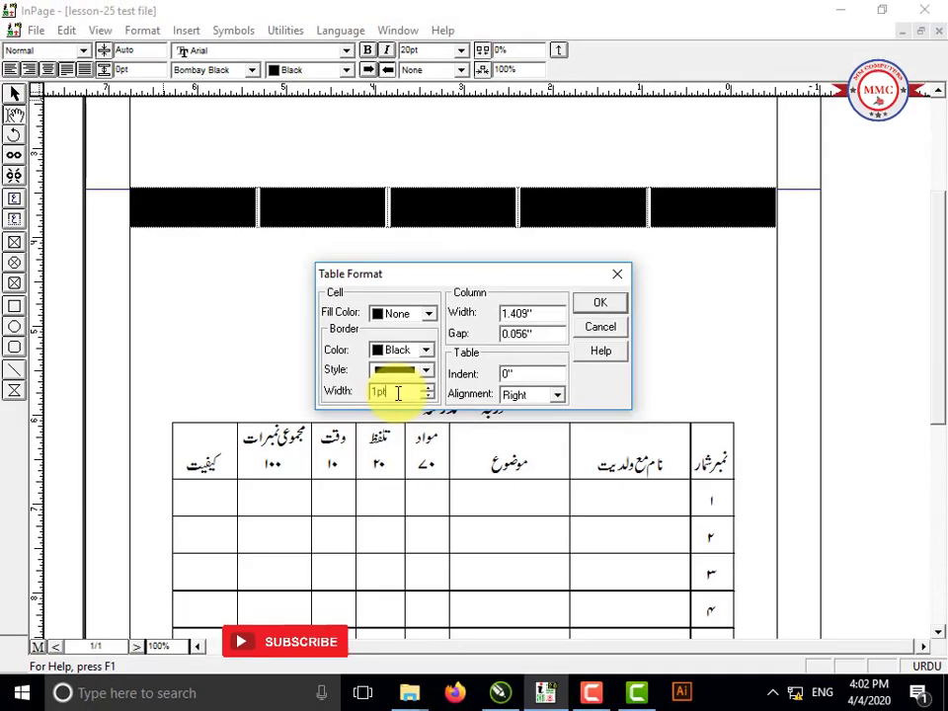
pyautogui.click(597, 307)
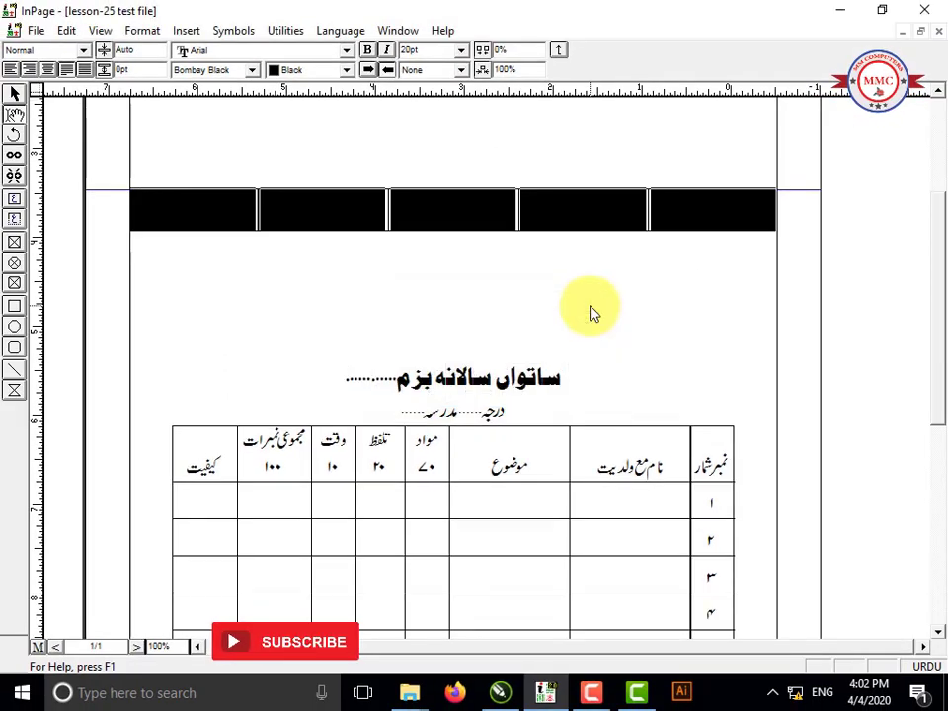
pyautogui.click(459, 214)
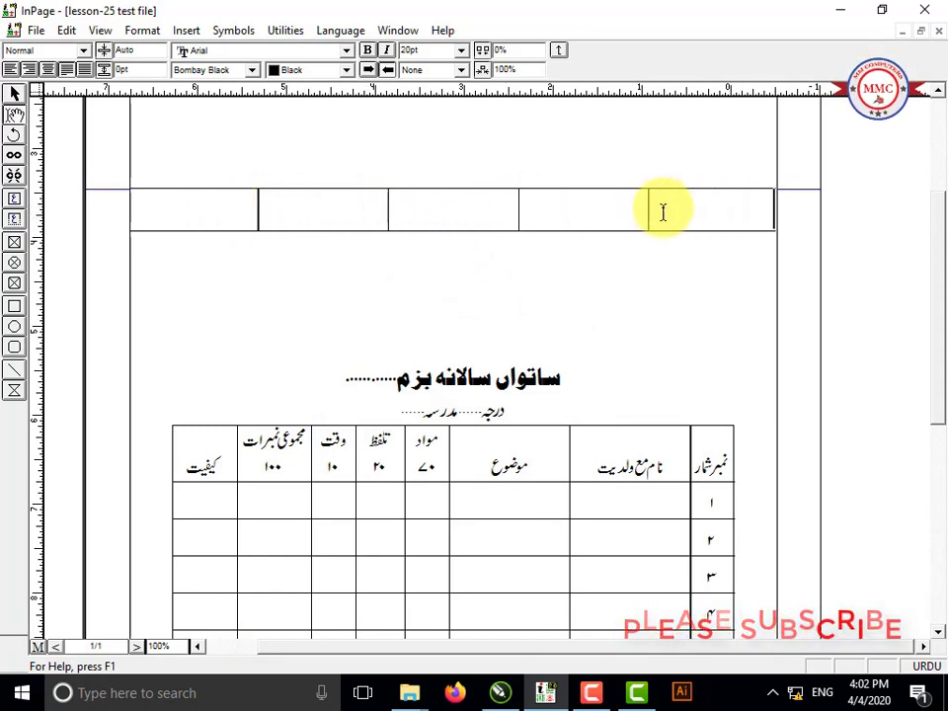
# Review the column width and gap settings in Table Format for all five cells without changing them.
pyautogui.moveTo(663, 211); pyautogui.dragTo(214, 231)
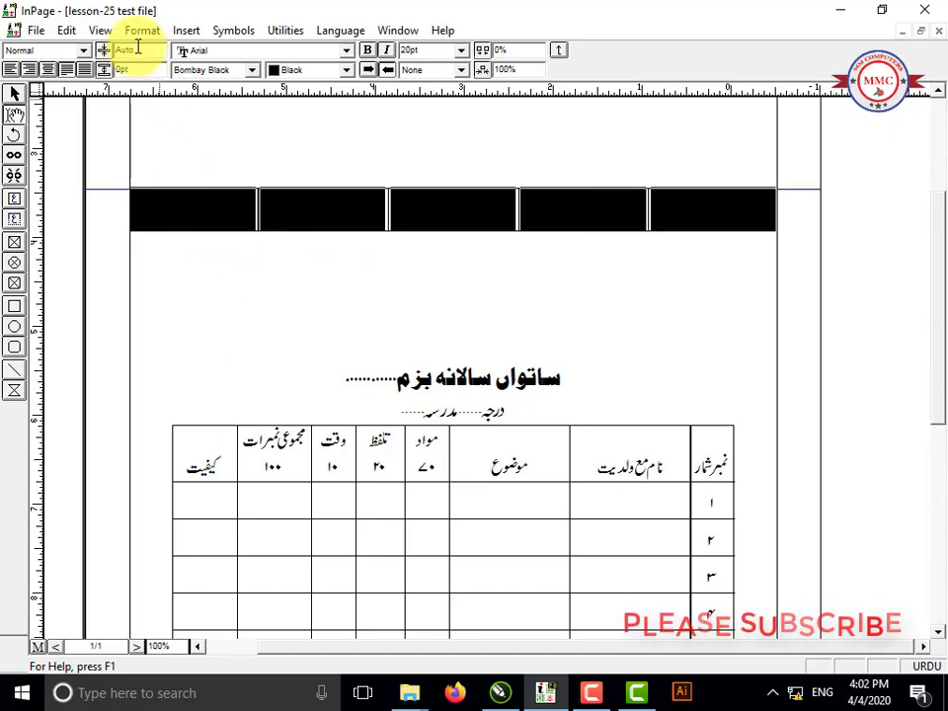
pyautogui.click(138, 31)
pyautogui.click(177, 201)
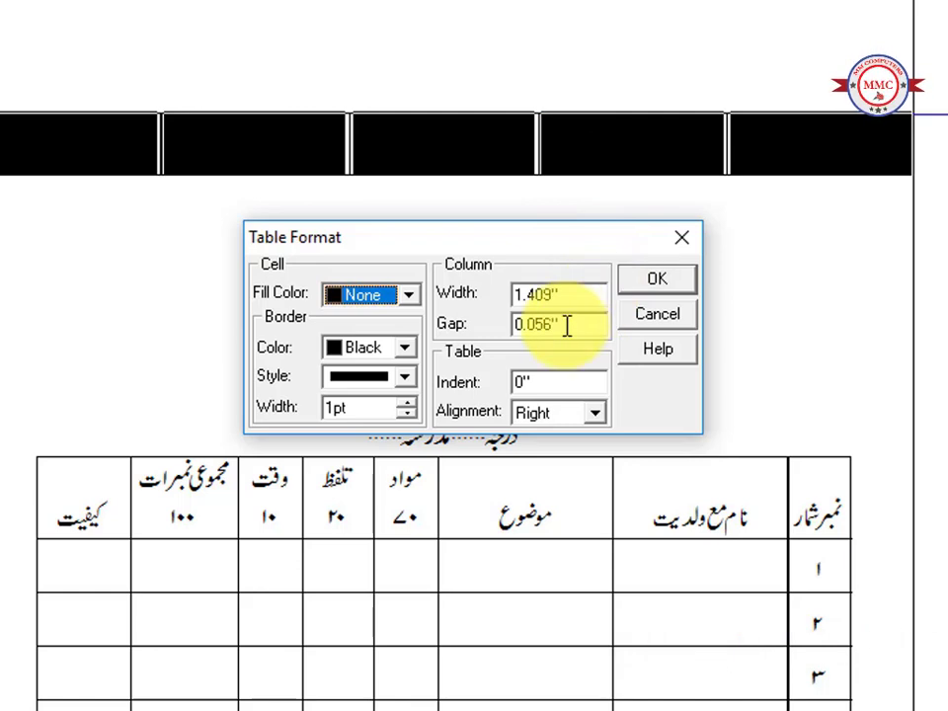
pyautogui.moveTo(582, 326); pyautogui.dragTo(459, 324)
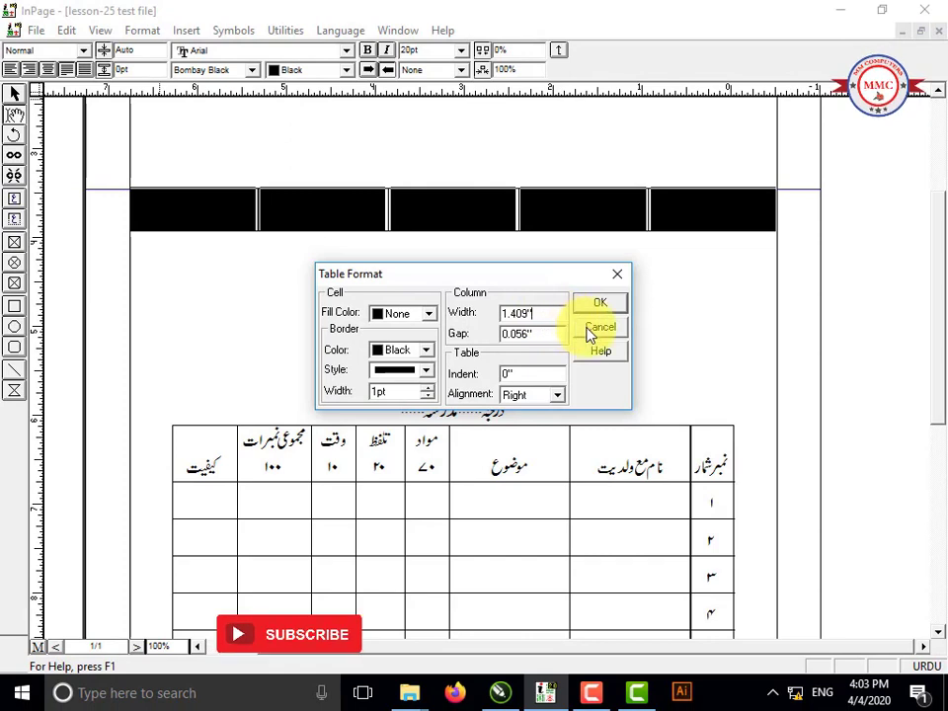
pyautogui.click(588, 328)
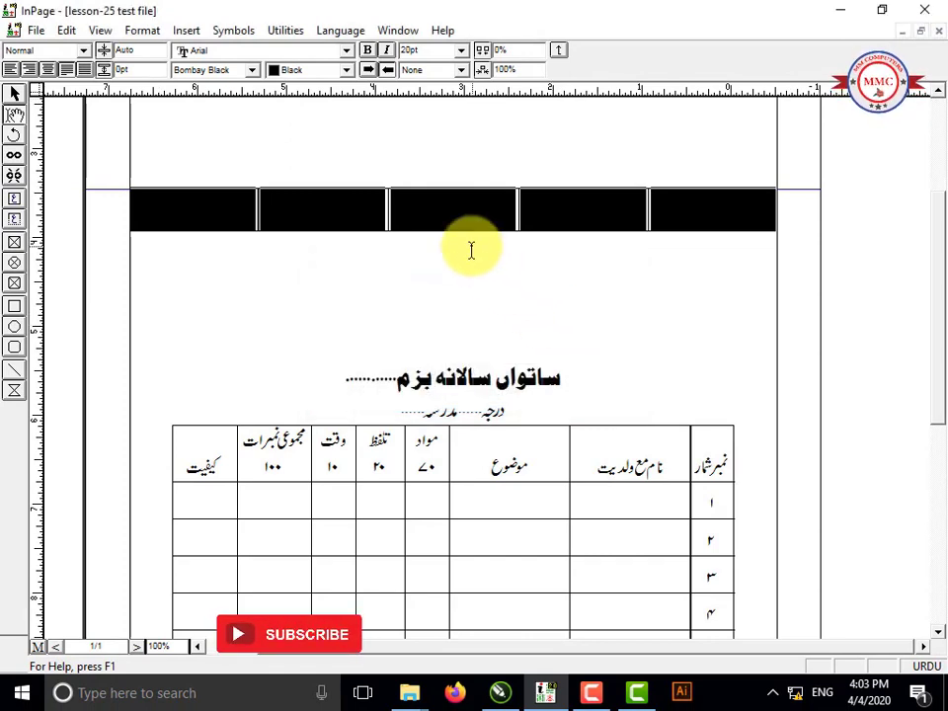
pyautogui.click(610, 228)
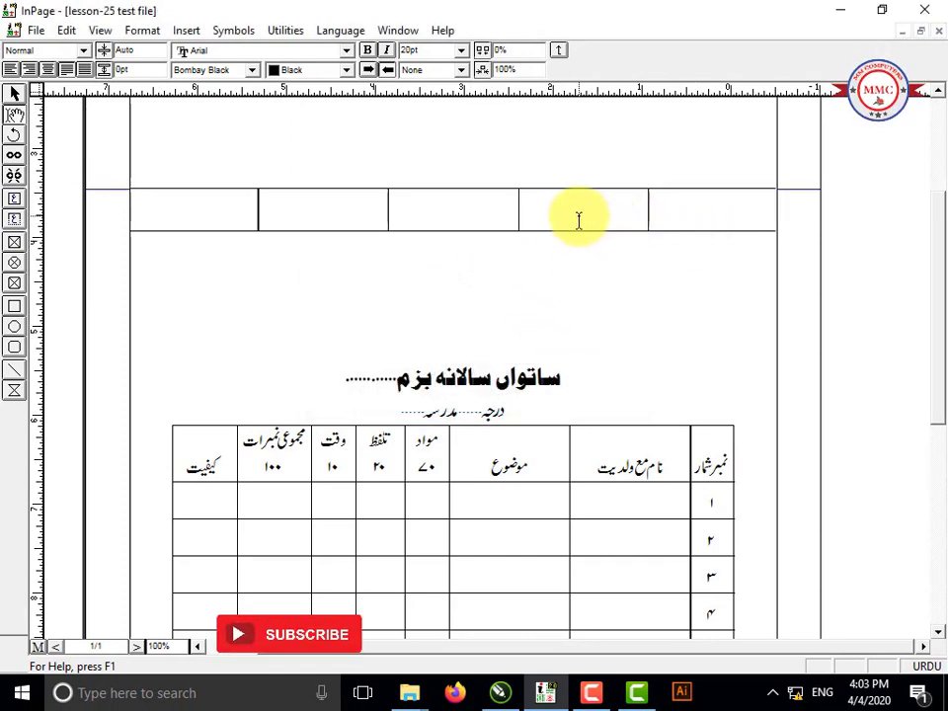
# Set the column width of the new table's three middle cells to 1 inch.
pyautogui.moveTo(569, 217); pyautogui.dragTo(350, 246)
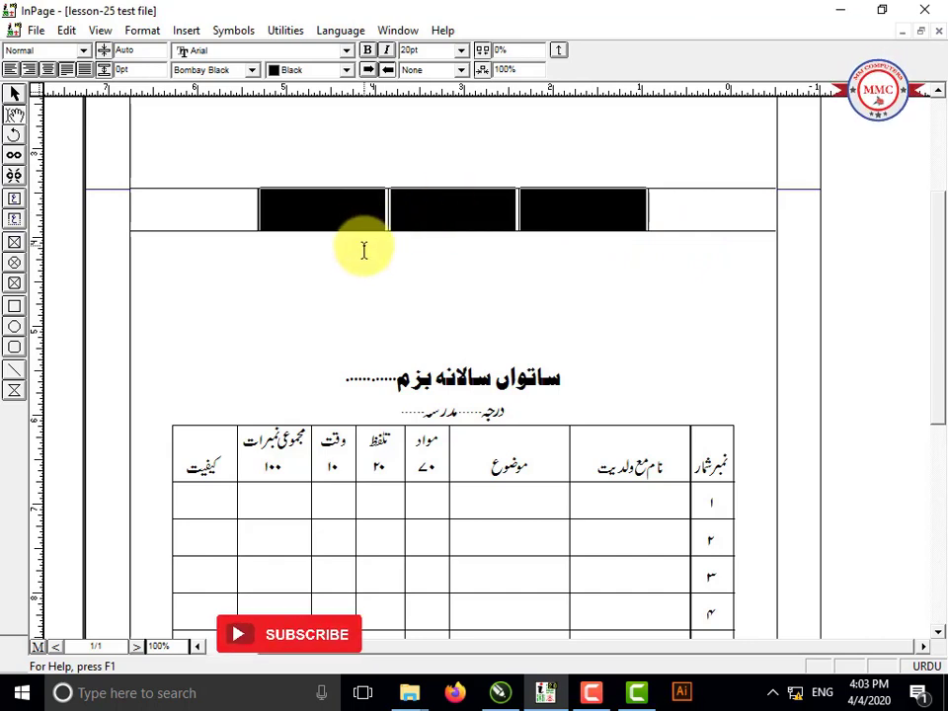
pyautogui.click(152, 37)
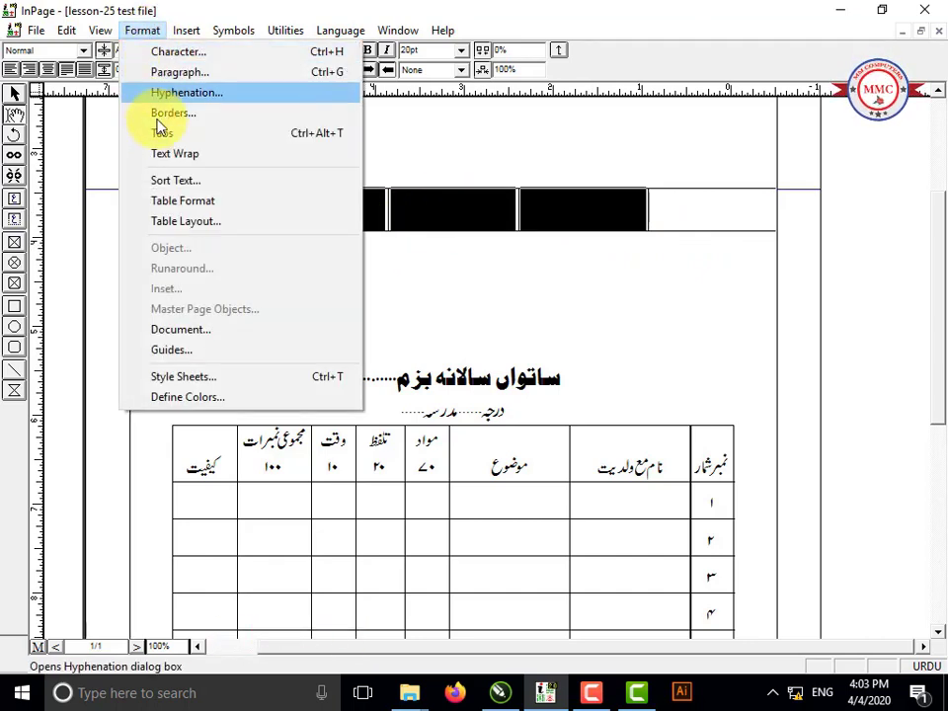
pyautogui.click(188, 202)
pyautogui.doubleClick(543, 314)
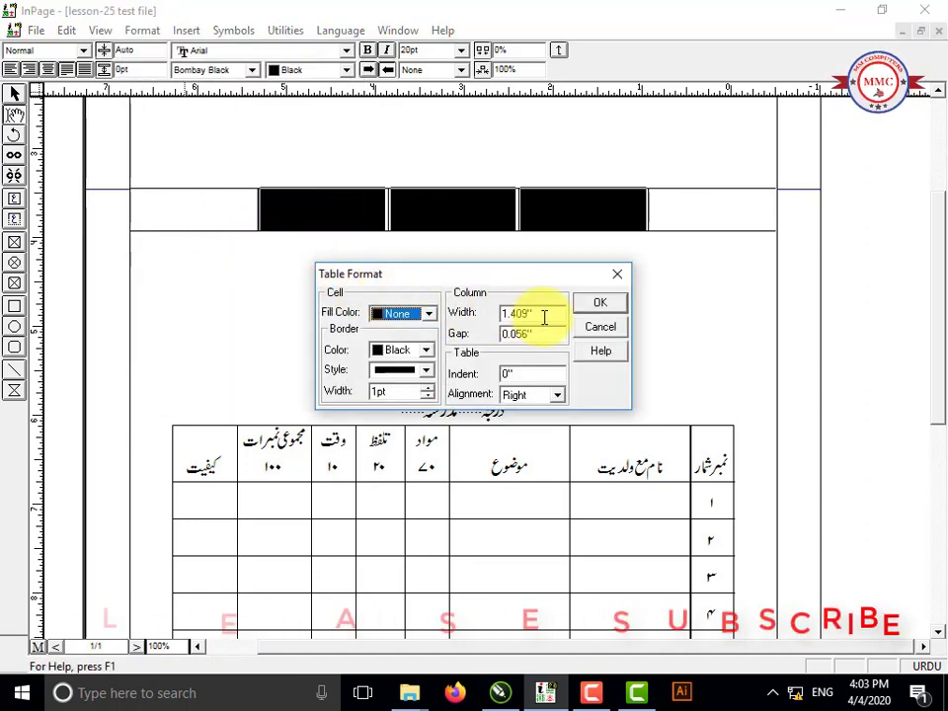
pyautogui.write('1')
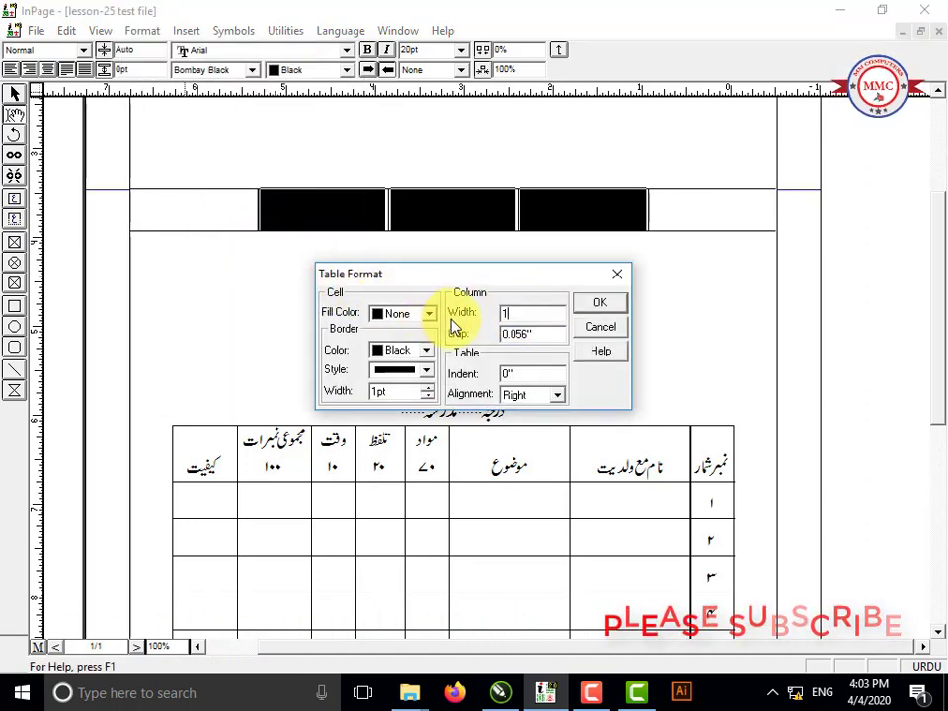
pyautogui.click(603, 305)
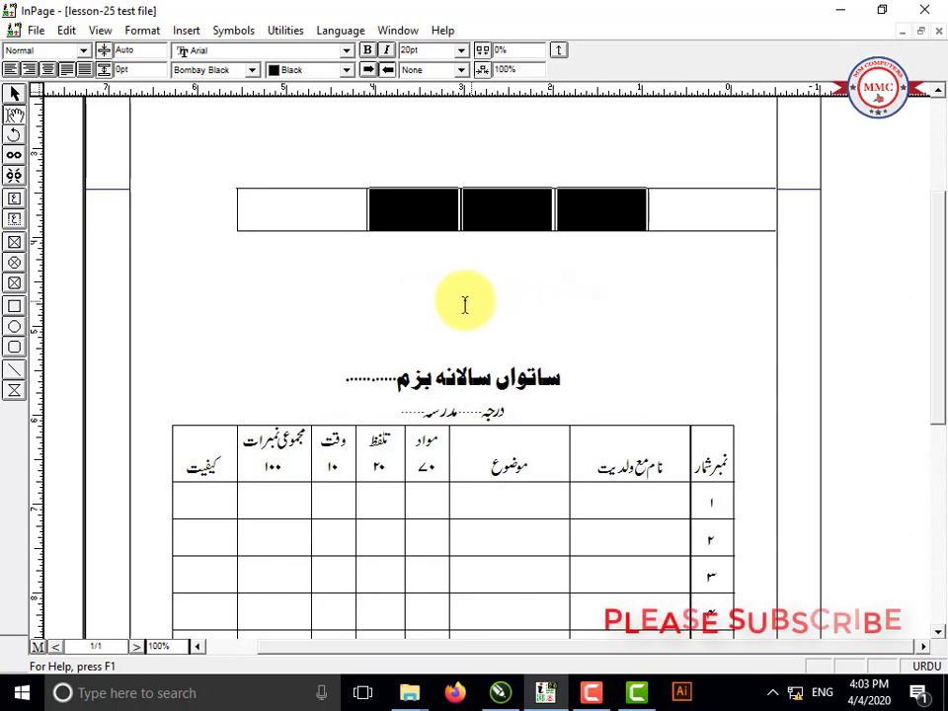
pyautogui.click(428, 228)
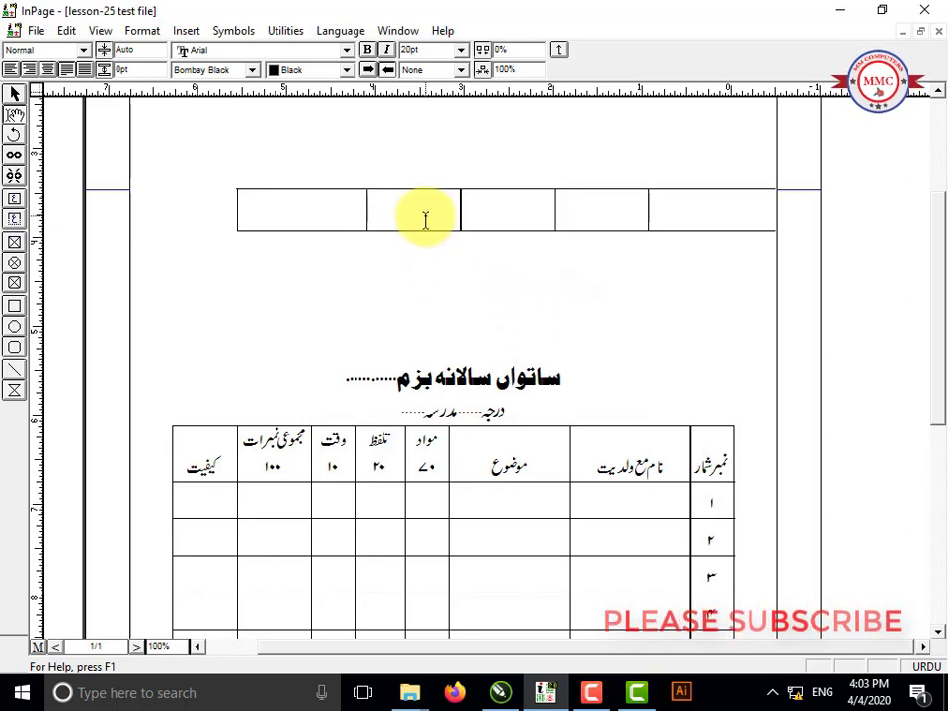
# Review the Table Format settings, including table indent and alignment, for the second column from the right.
pyautogui.click(487, 216)
pyautogui.click(583, 213)
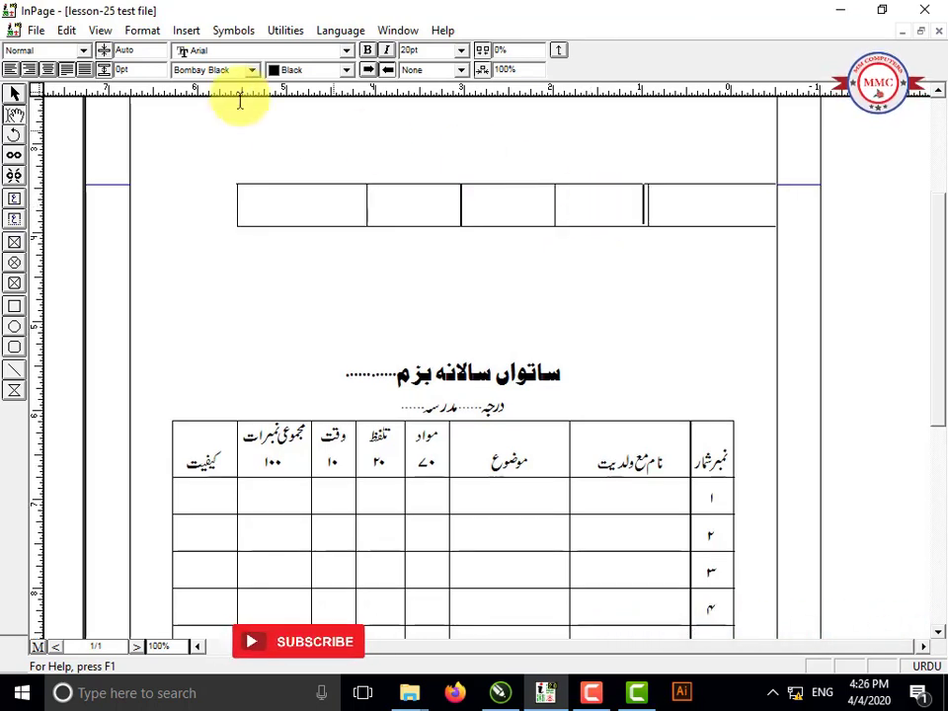
pyautogui.click(147, 31)
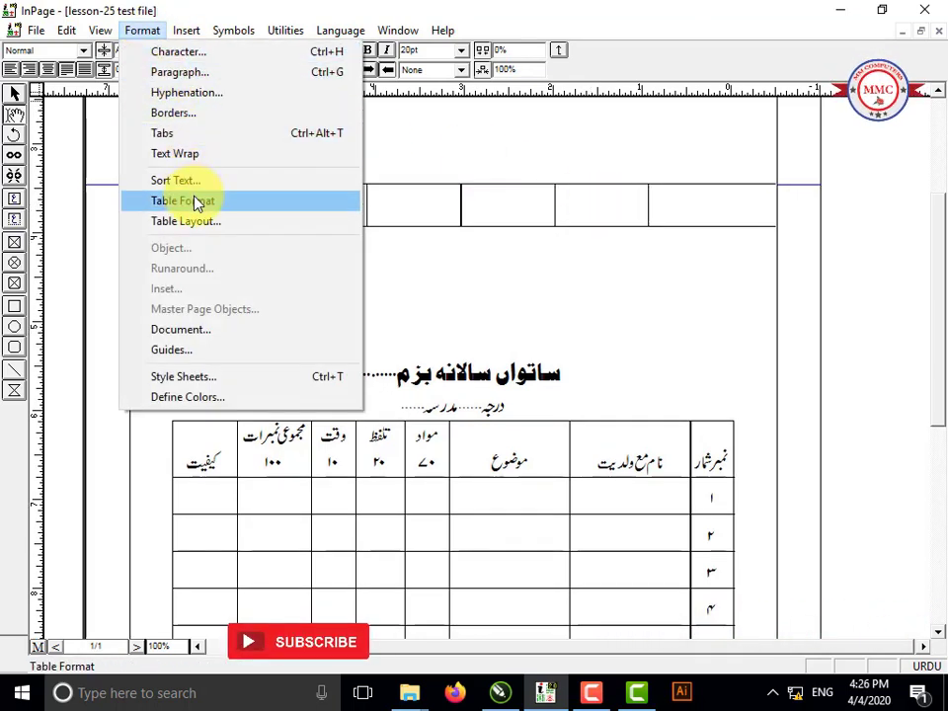
pyautogui.click(195, 201)
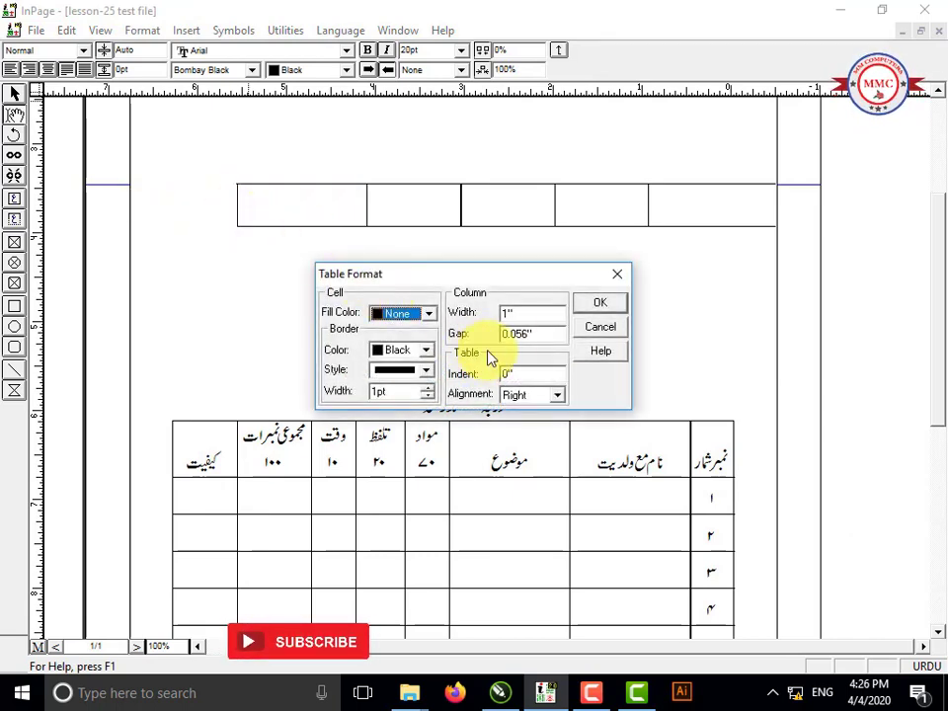
pyautogui.click(597, 327)
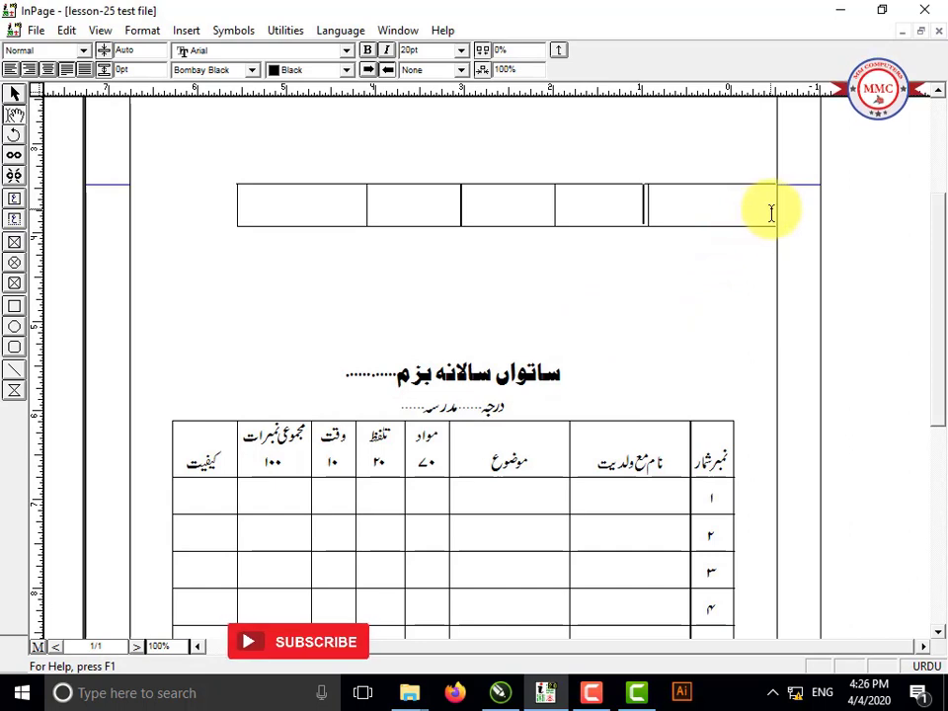
# Narrow the new table's rightmost column from its outer edge to line up with the right edge of the table below.
pyautogui.moveTo(776, 208); pyautogui.dragTo(733, 211)
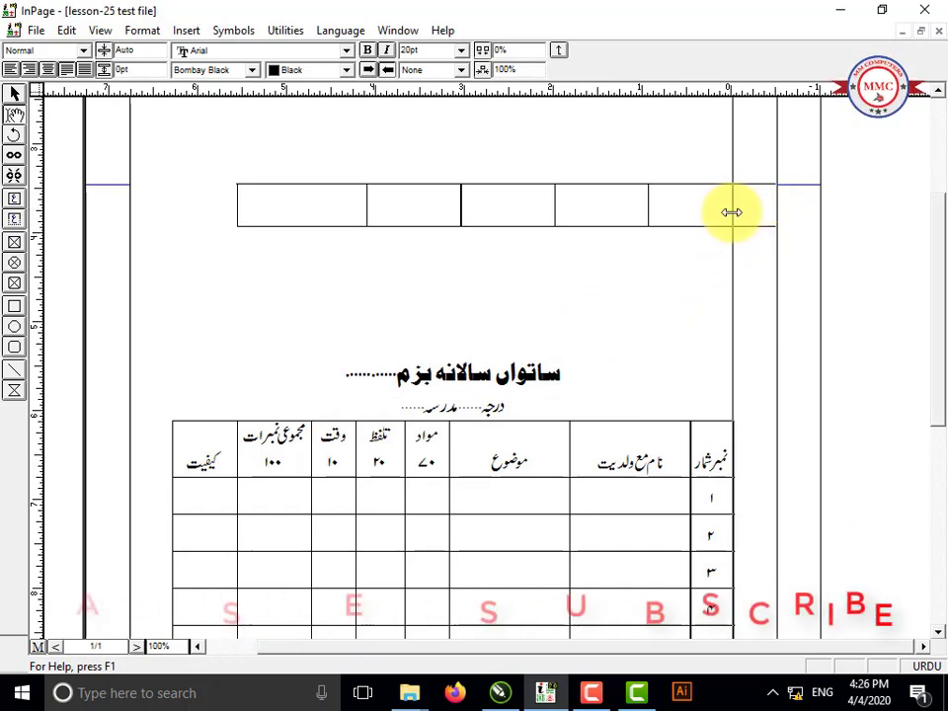
pyautogui.moveTo(731, 211); pyautogui.dragTo(732, 212)
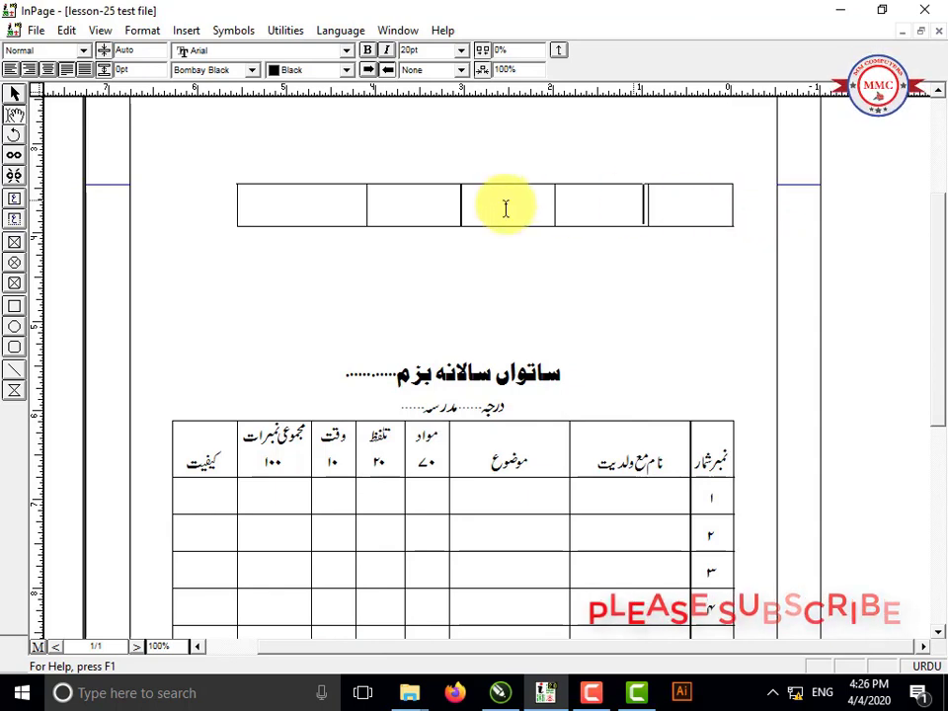
# Widen the new table's leftmost column outward, and shift three inner column borders left to spread the column widths more evenly.
pyautogui.moveTo(237, 209); pyautogui.dragTo(188, 209)
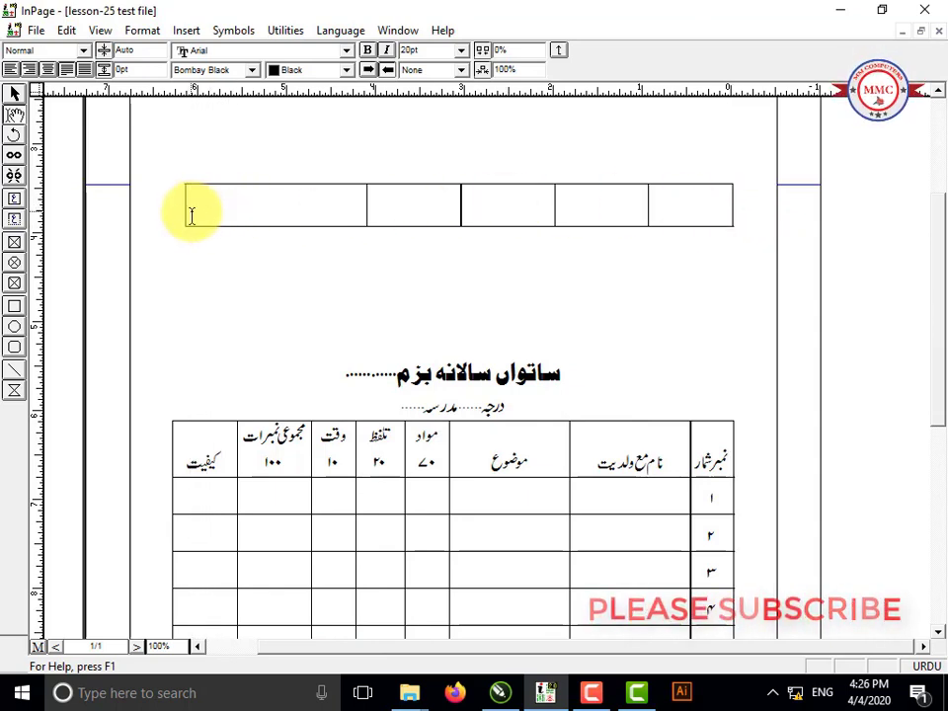
pyautogui.moveTo(366, 204); pyautogui.dragTo(308, 209)
pyautogui.moveTo(460, 209); pyautogui.dragTo(432, 208)
pyautogui.moveTo(553, 203); pyautogui.dragTo(538, 203)
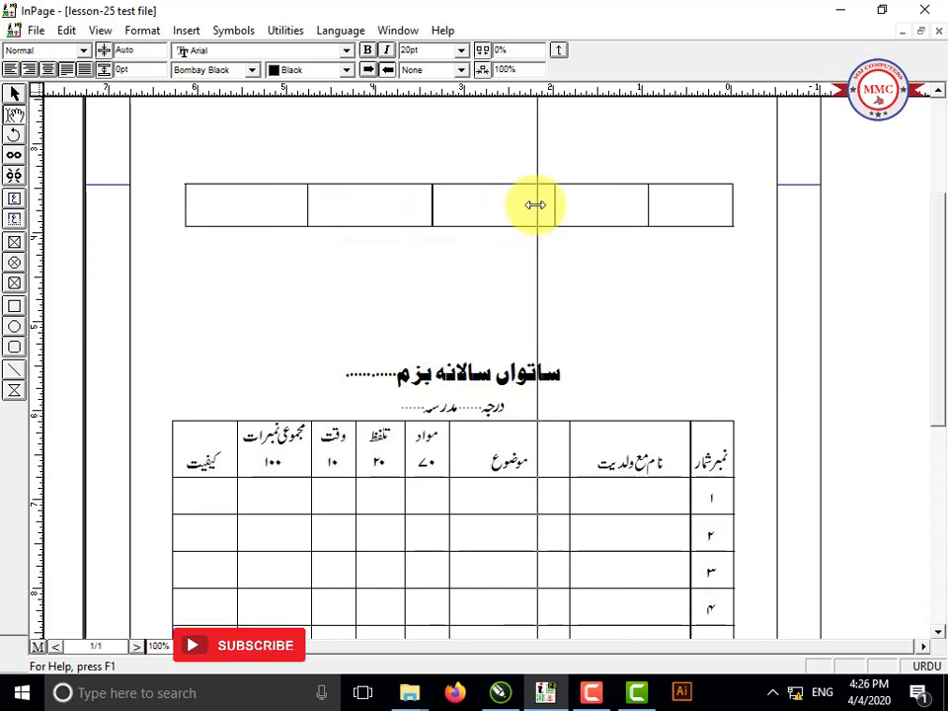
# Set the new table's indent to 0 and its alignment to Centered in Table Format.
pyautogui.click(549, 212)
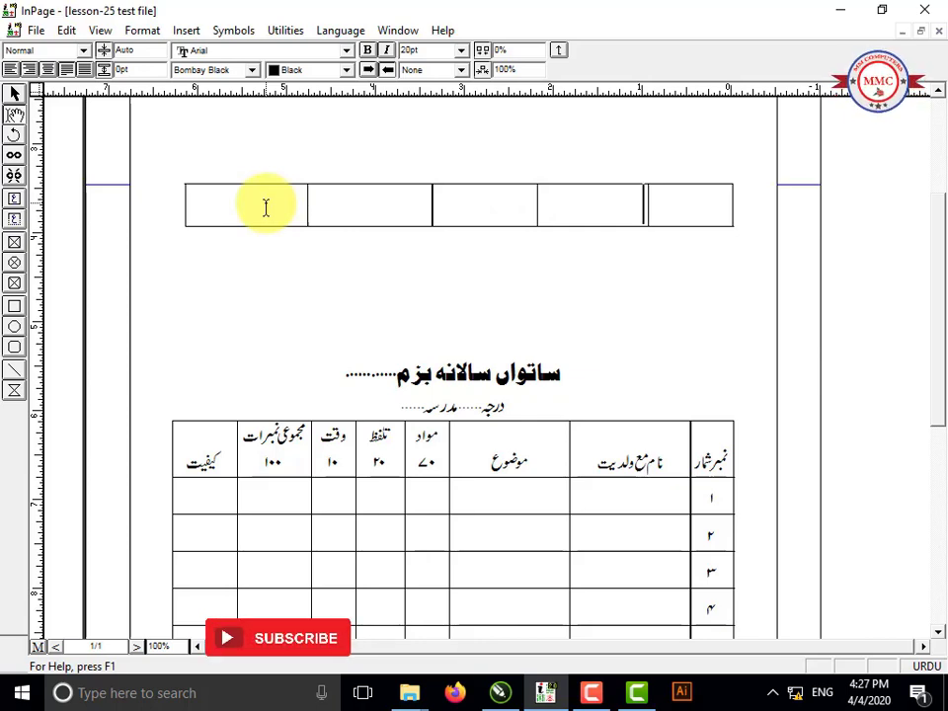
pyautogui.click(142, 32)
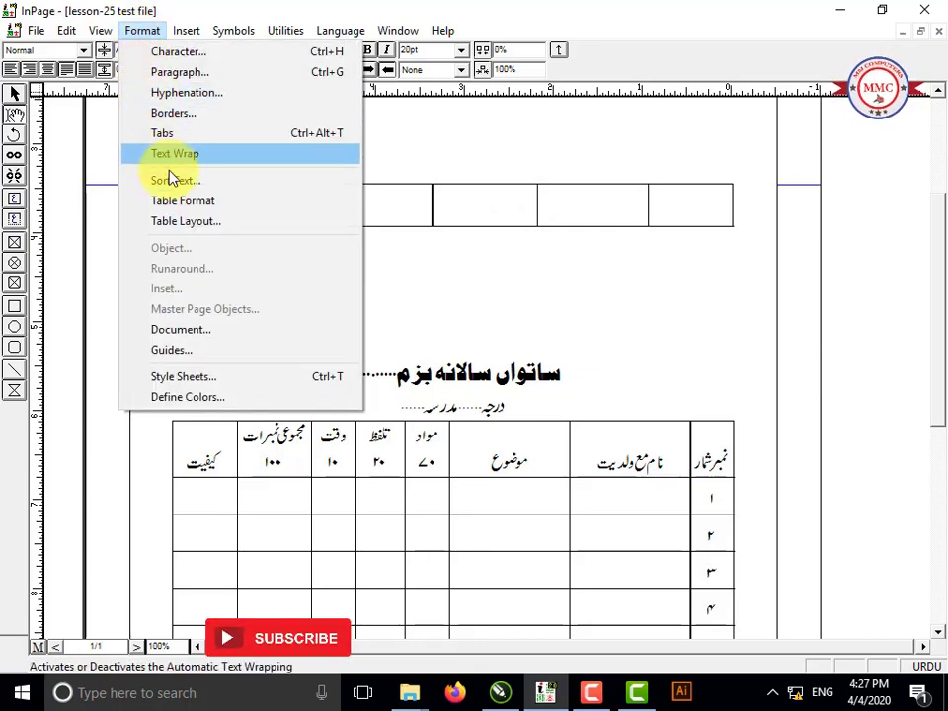
pyautogui.click(183, 201)
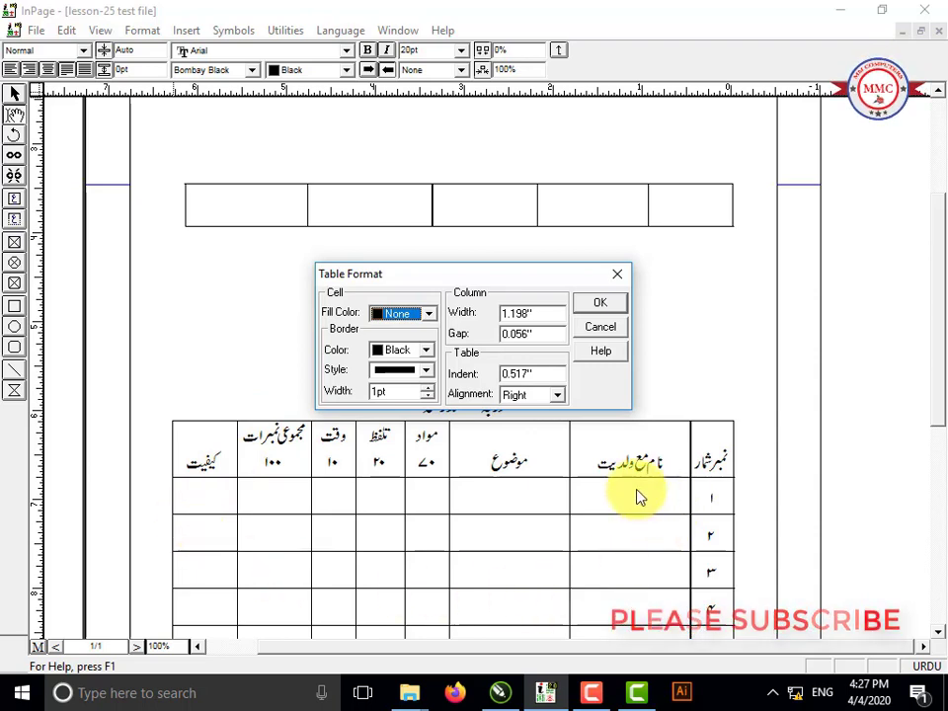
pyautogui.doubleClick(519, 372)
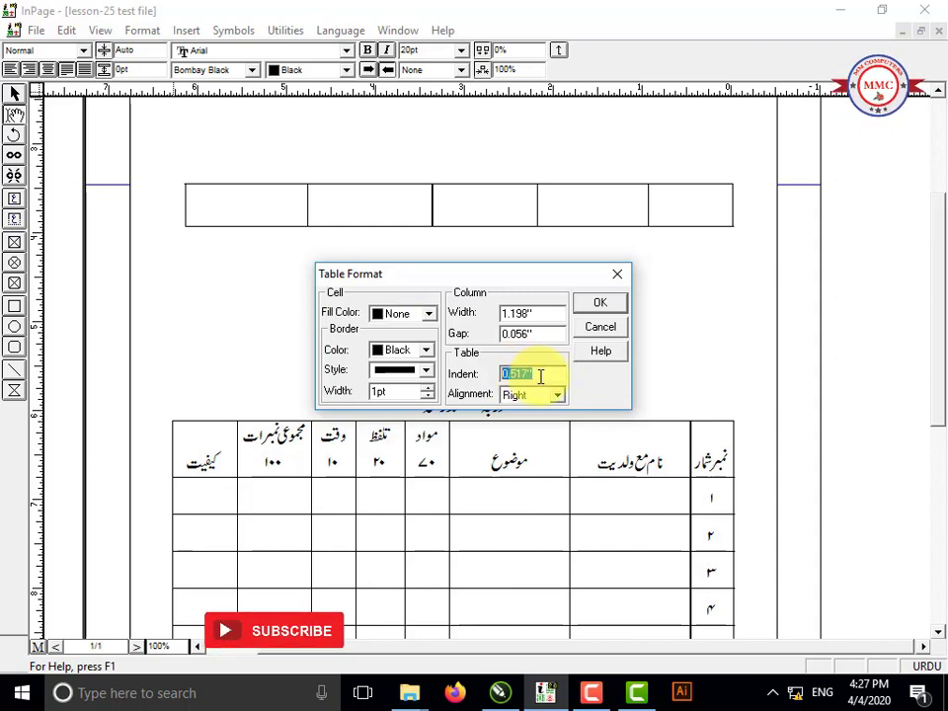
pyautogui.write('0')
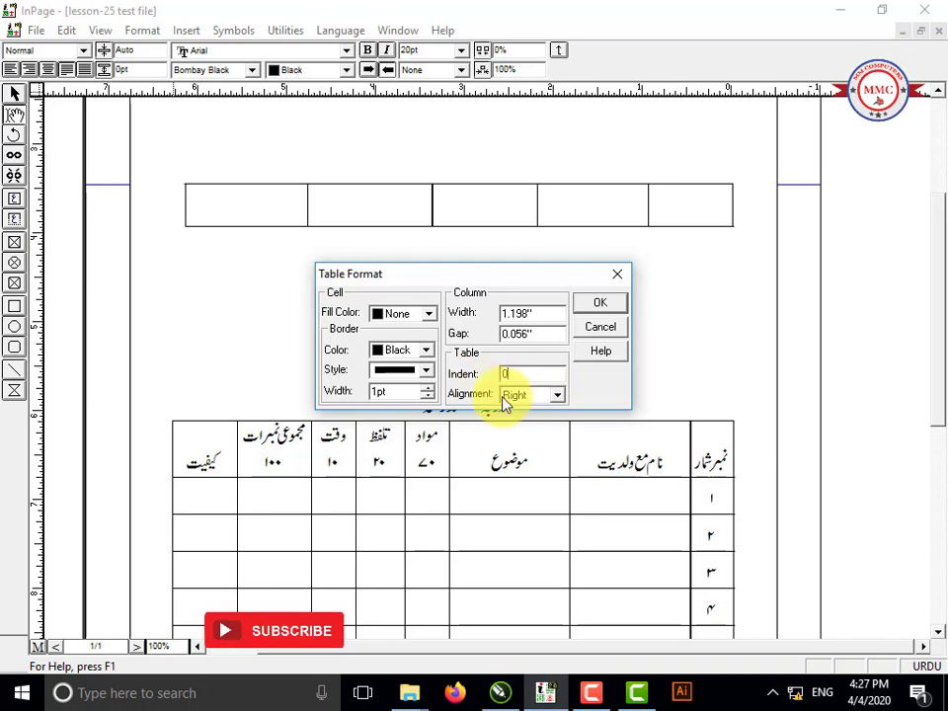
pyautogui.click(559, 397)
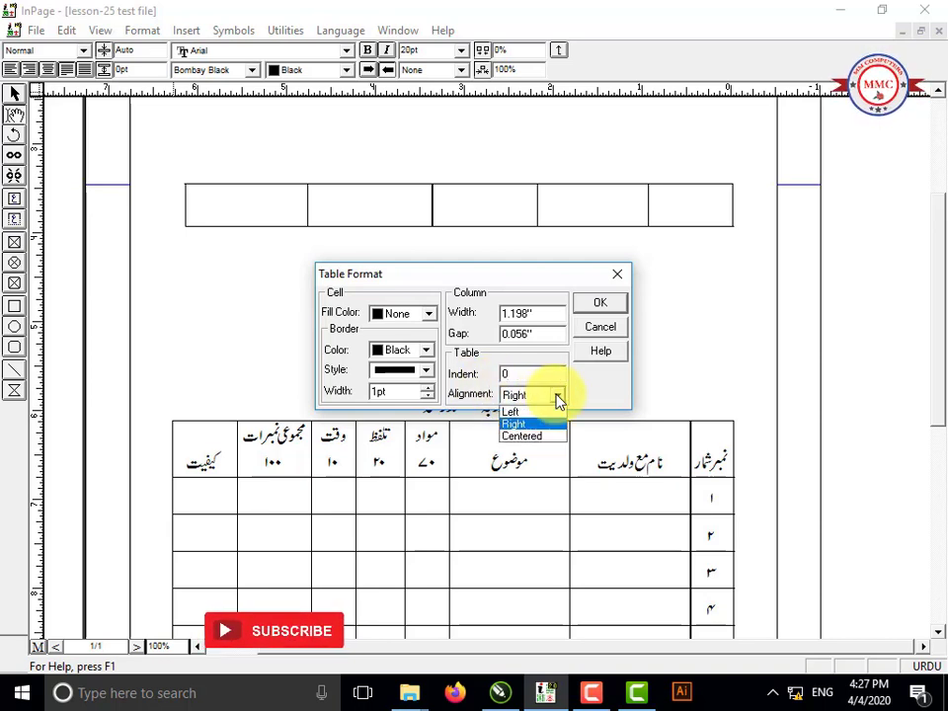
pyautogui.click(539, 441)
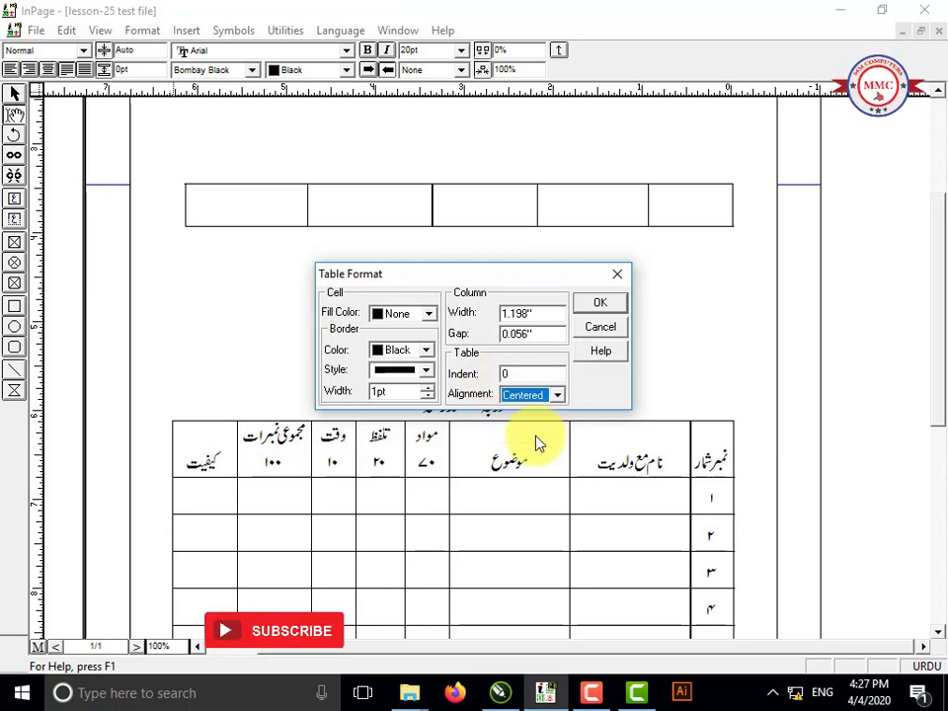
pyautogui.click(601, 304)
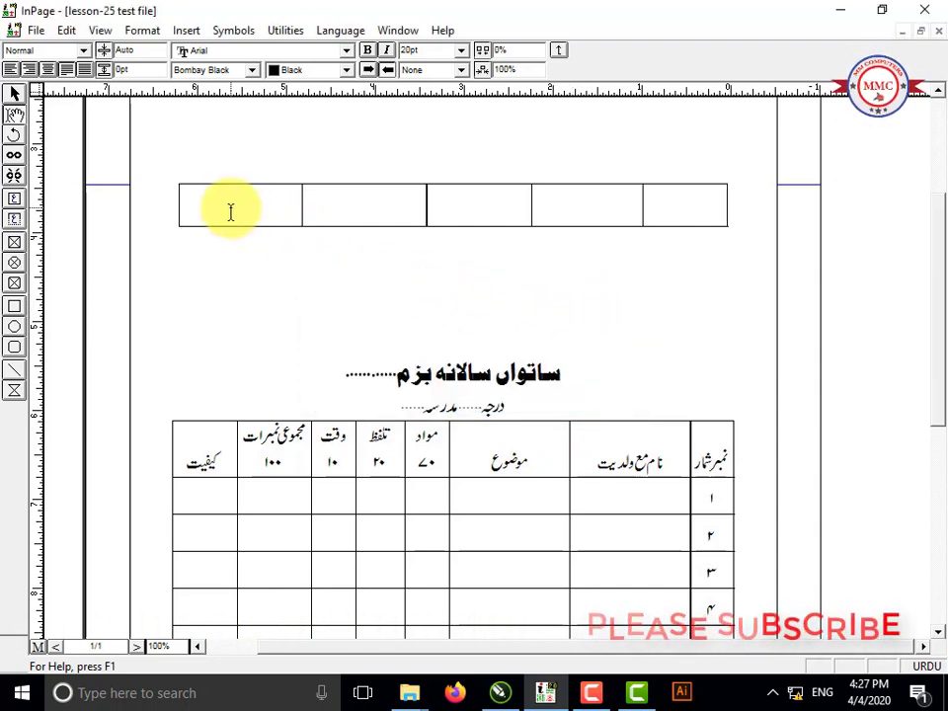
# Review the Table Layout options for rows and columns from the new table's middle cell without changing anything.
pyautogui.click(448, 211)
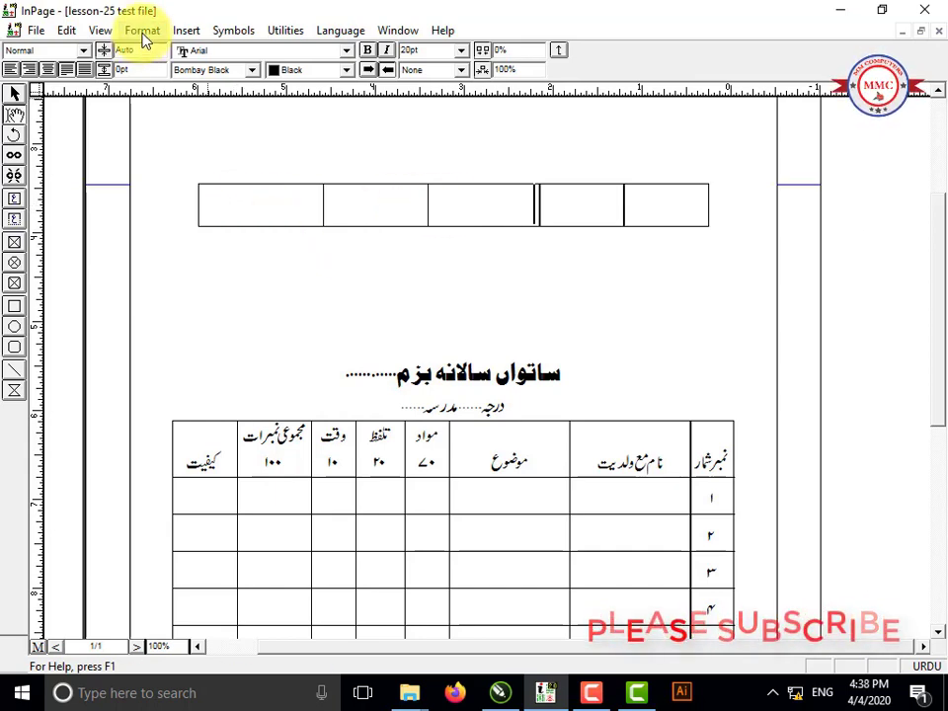
pyautogui.click(143, 31)
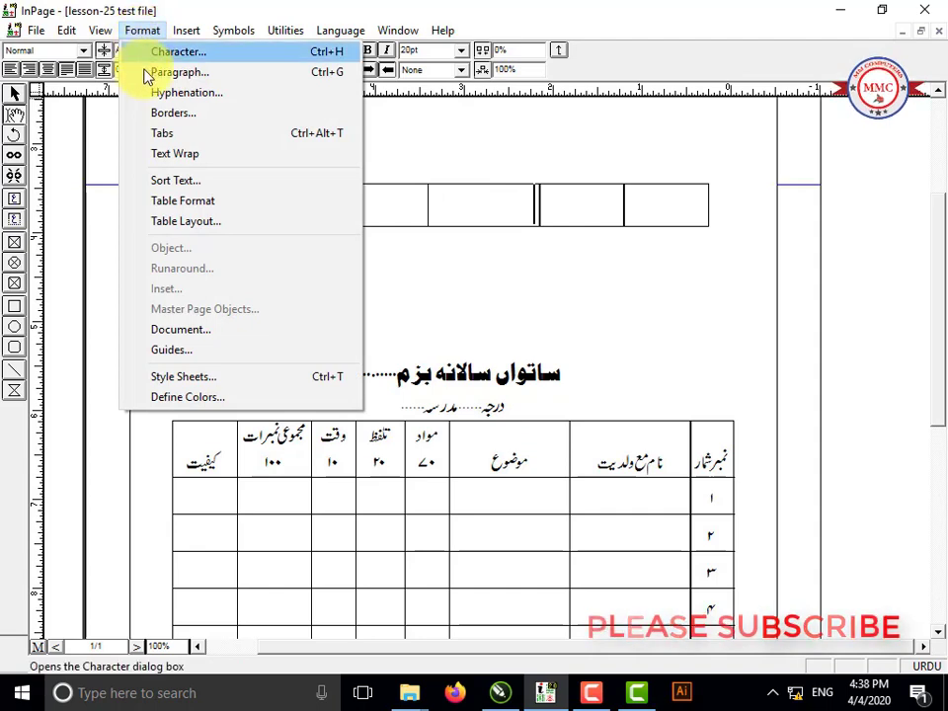
pyautogui.click(166, 230)
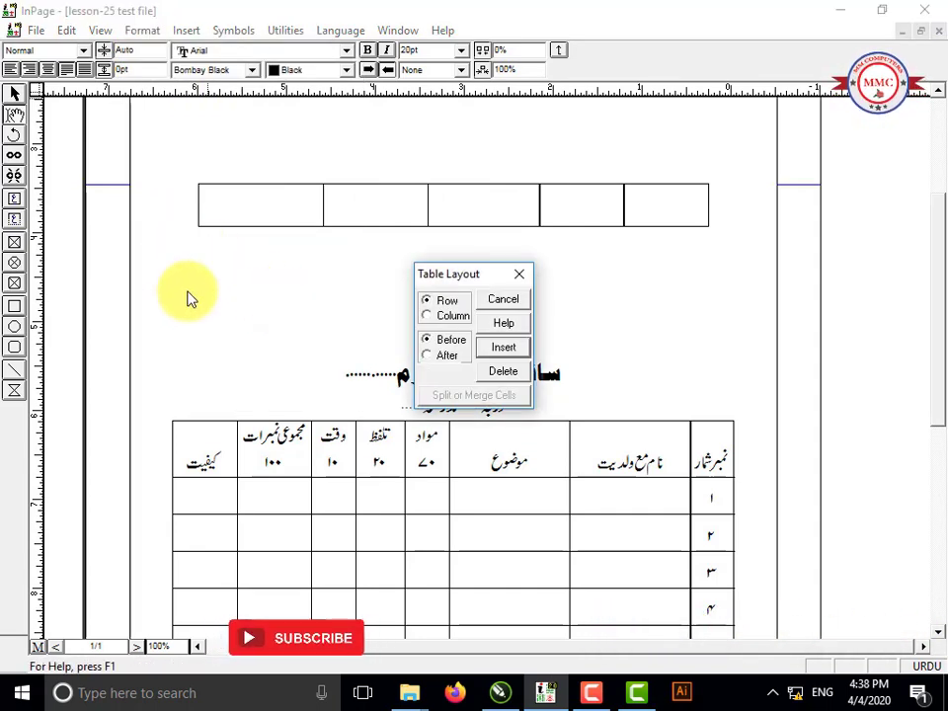
pyautogui.click(503, 300)
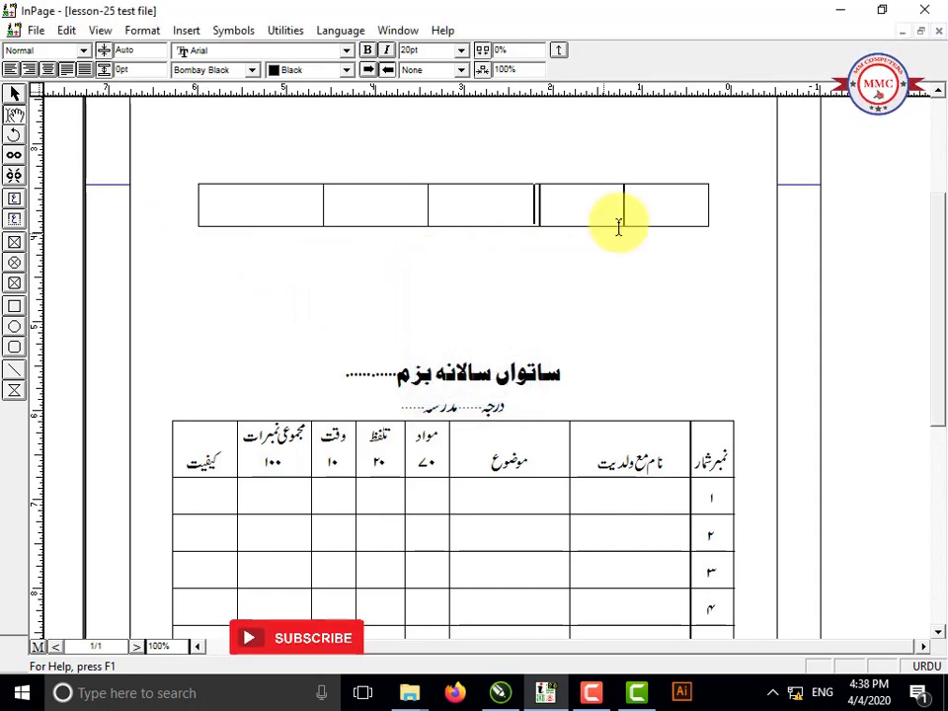
# Insert a row after the existing row of the new table using Table Layout.
pyautogui.moveTo(661, 209); pyautogui.dragTo(294, 213)
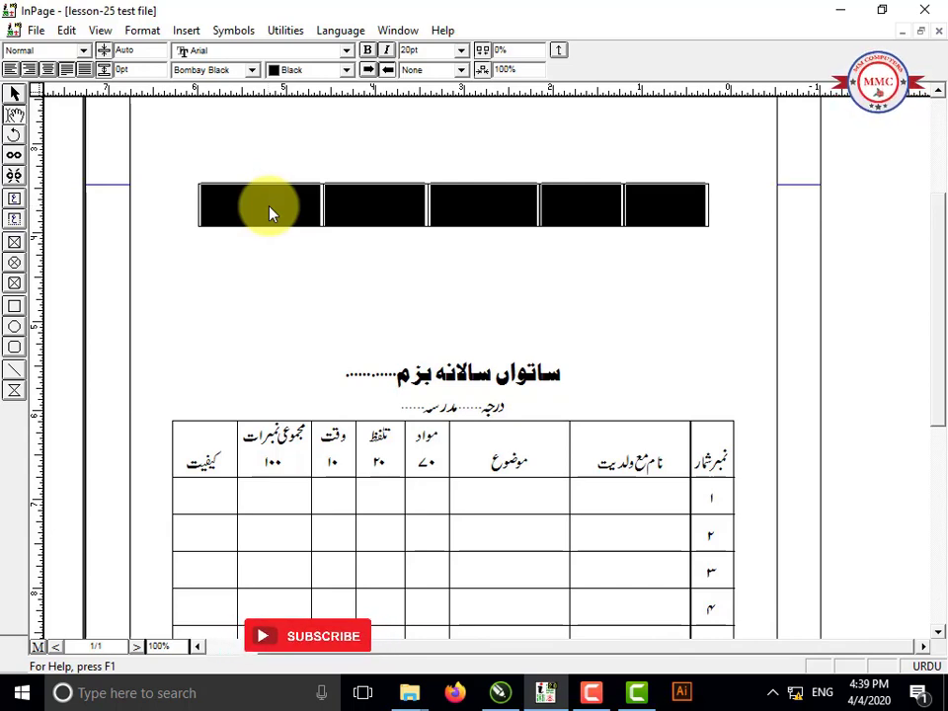
pyautogui.click(272, 212)
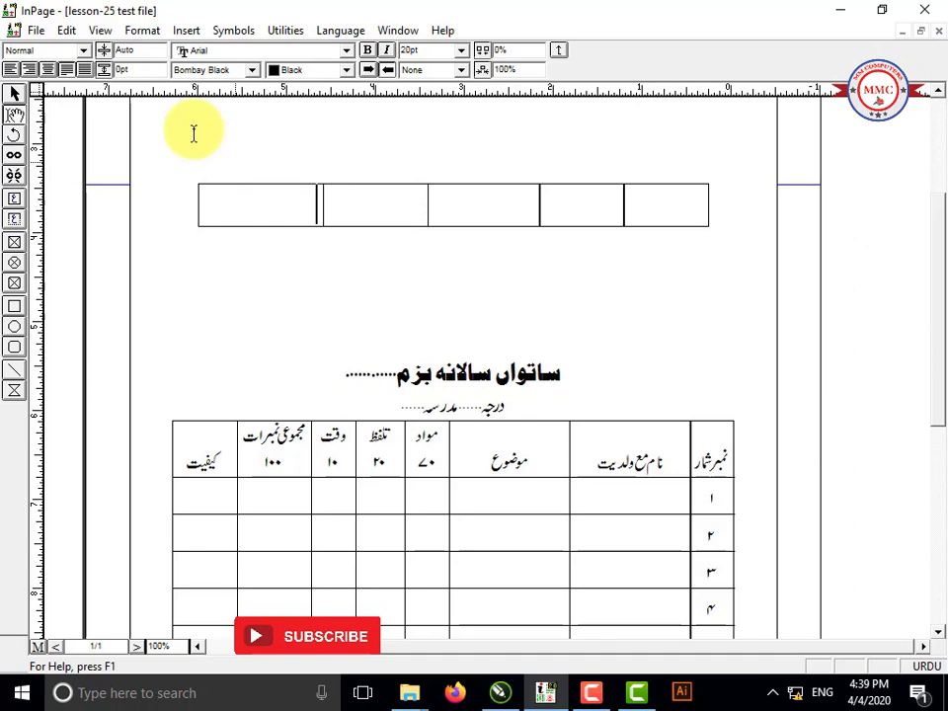
pyautogui.click(141, 30)
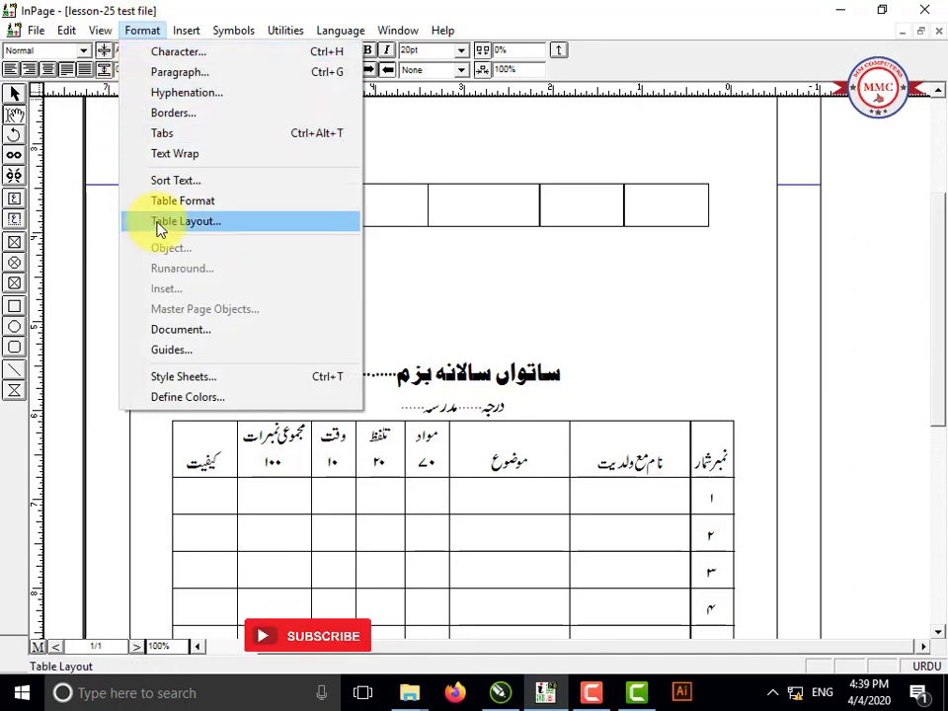
pyautogui.click(161, 223)
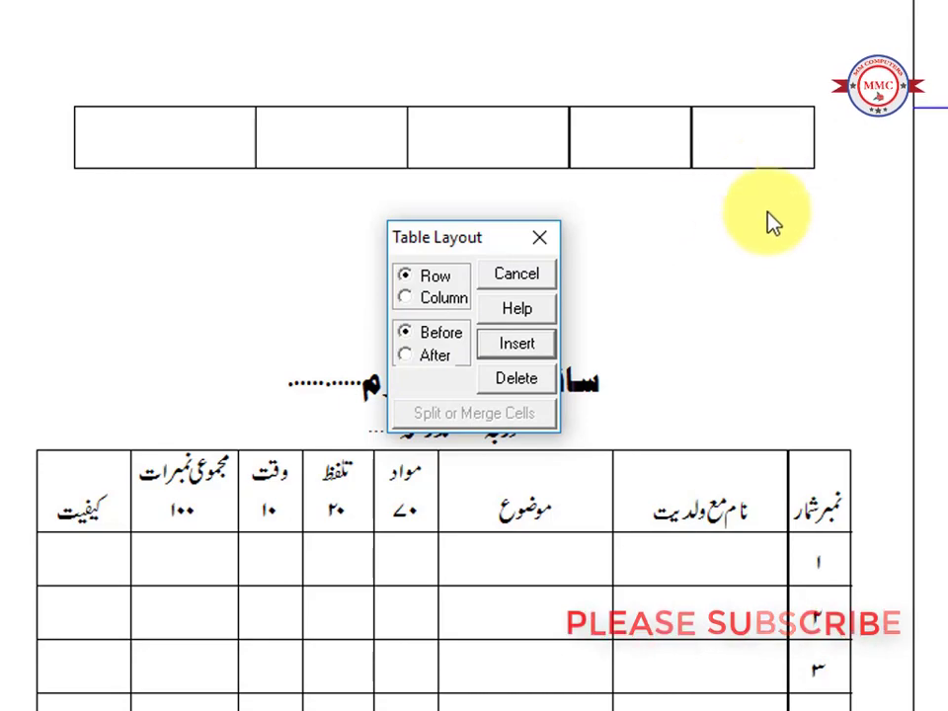
pyautogui.click(405, 357)
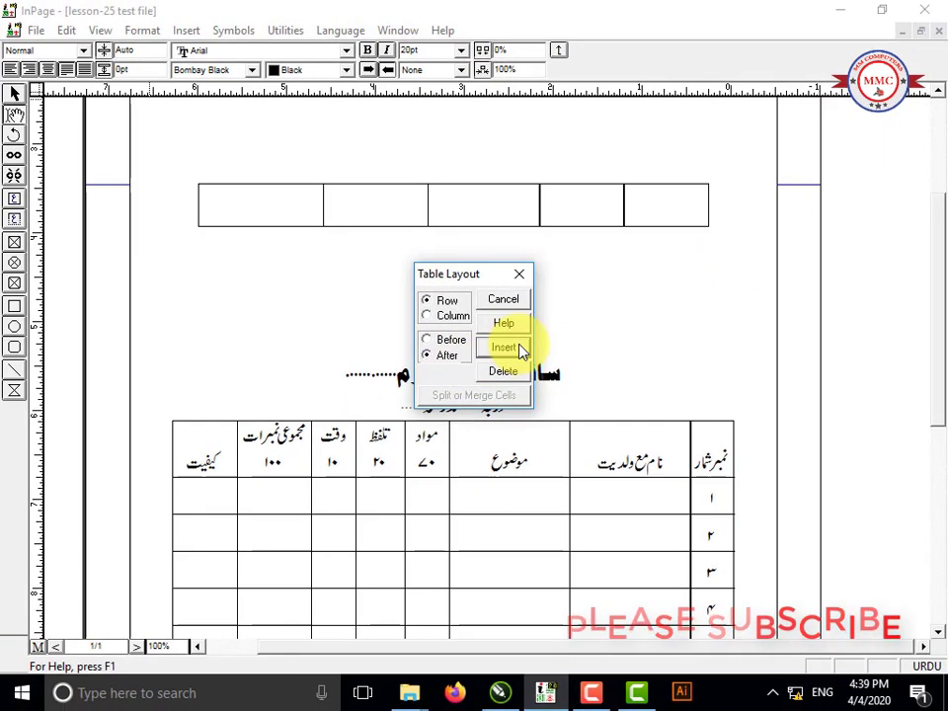
pyautogui.click(519, 347)
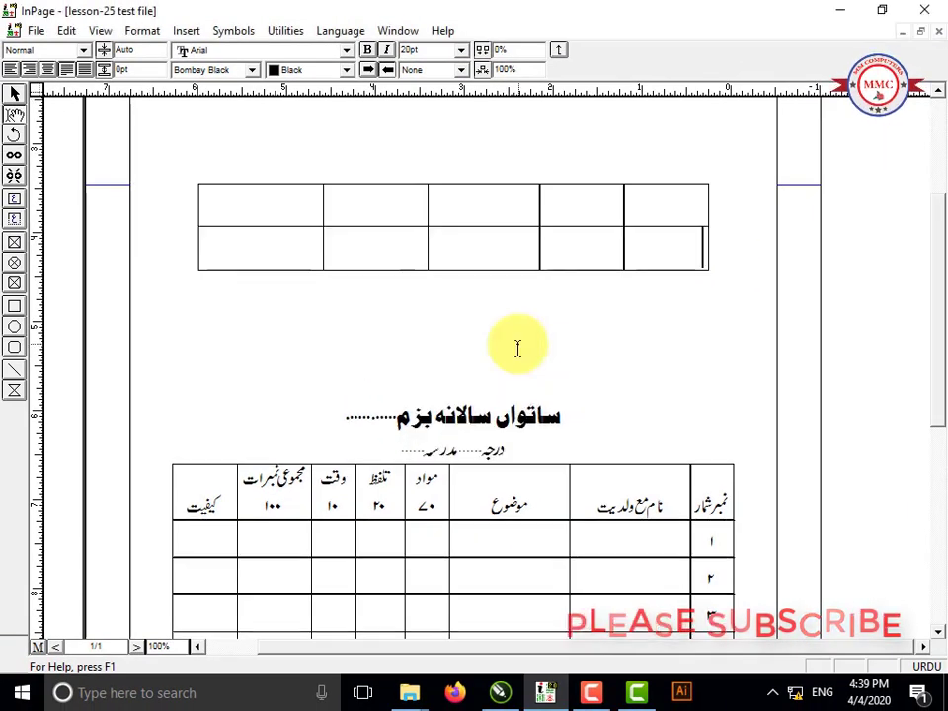
# Insert a column after the new table's leftmost column using Table Layout.
pyautogui.click(657, 245)
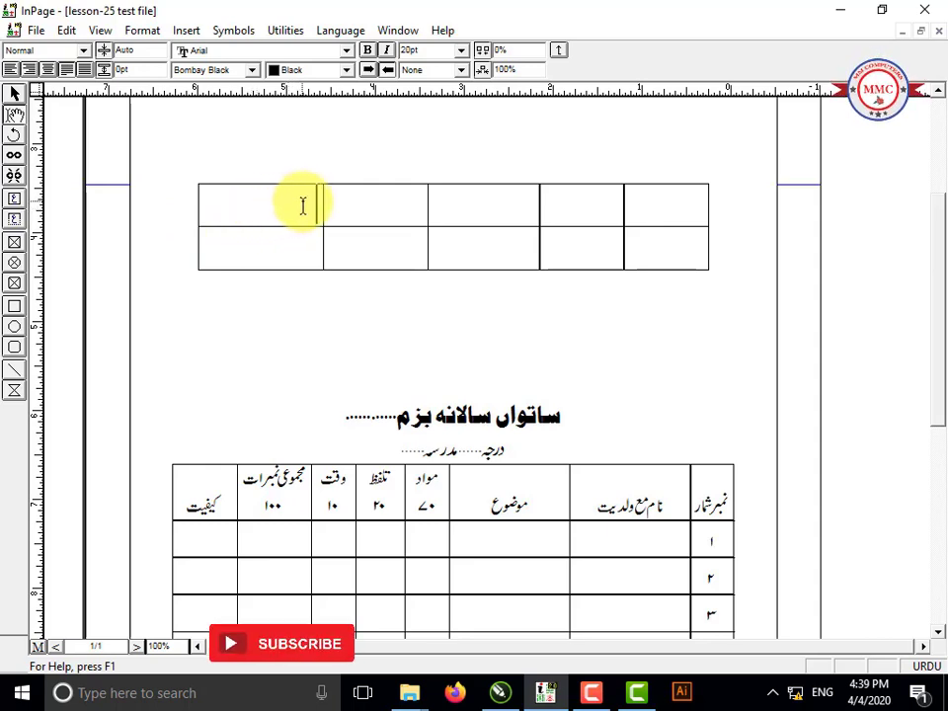
pyautogui.click(143, 31)
pyautogui.click(193, 222)
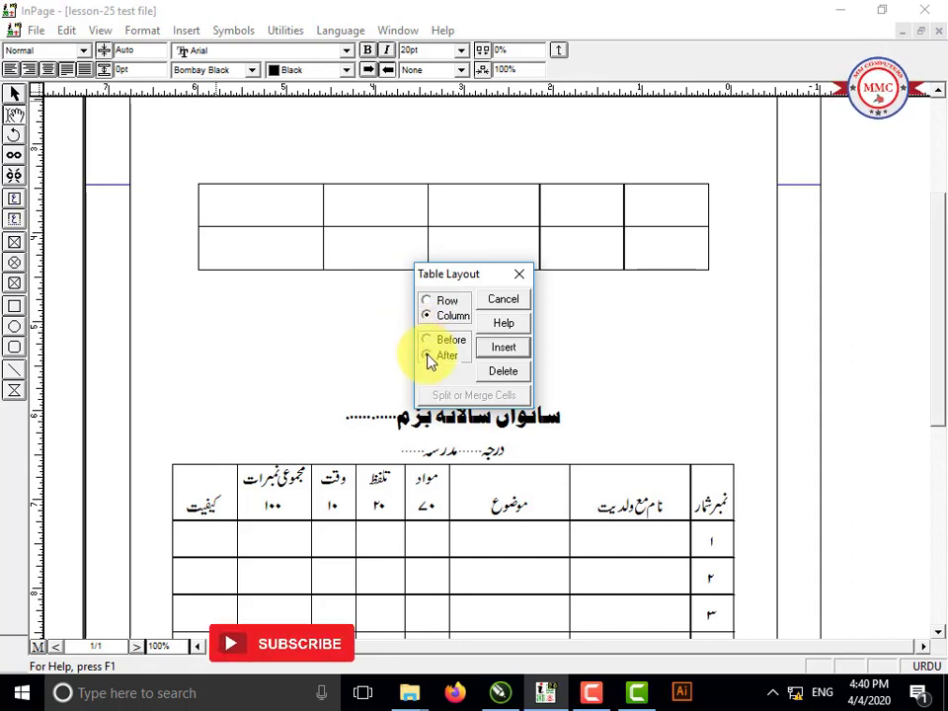
pyautogui.click(429, 357)
pyautogui.click(494, 351)
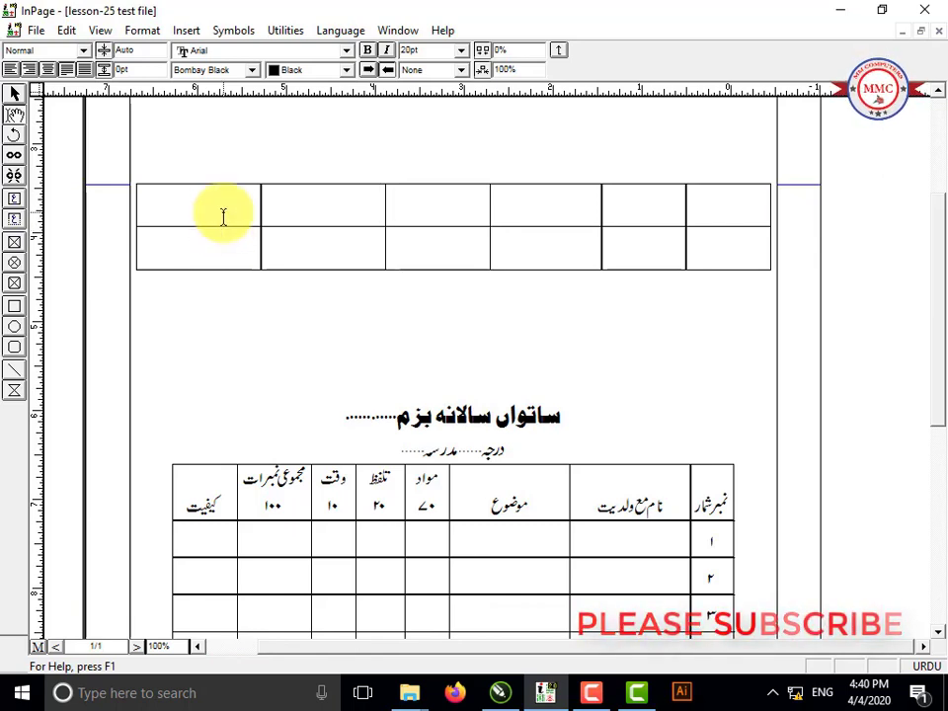
# Delete the second column from the left in the new table using Table Layout.
pyautogui.moveTo(202, 206); pyautogui.dragTo(630, 202)
pyautogui.click(716, 205)
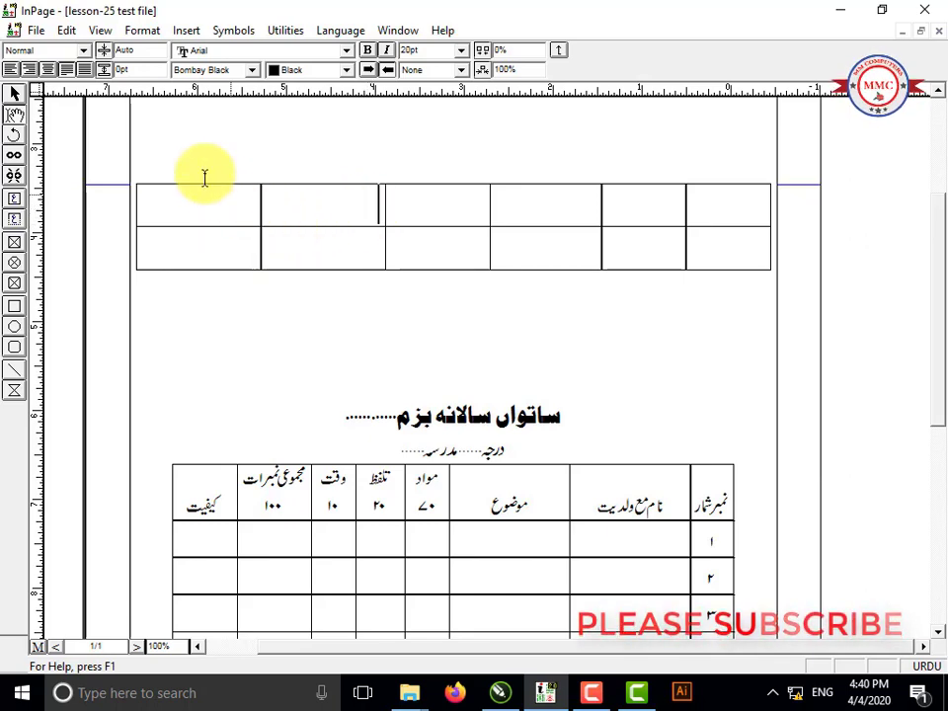
pyautogui.click(144, 33)
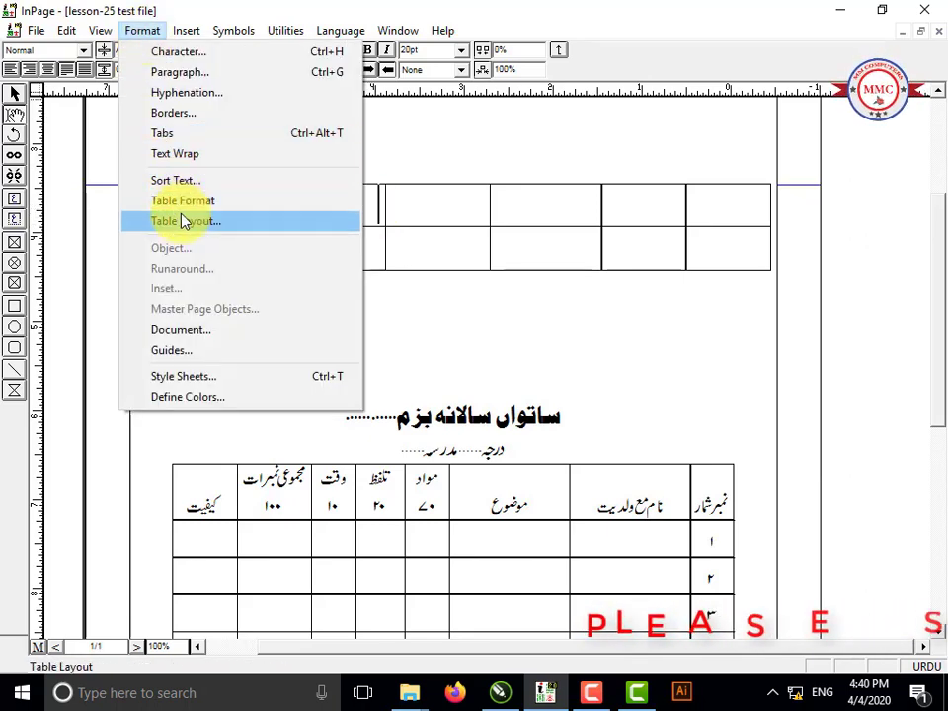
pyautogui.click(186, 219)
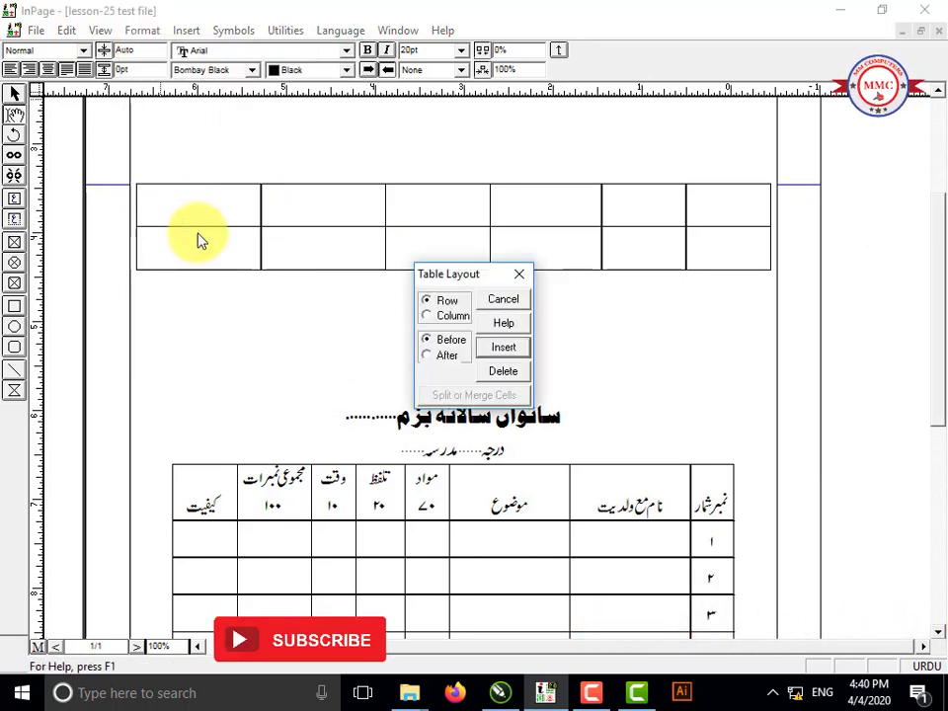
pyautogui.click(427, 315)
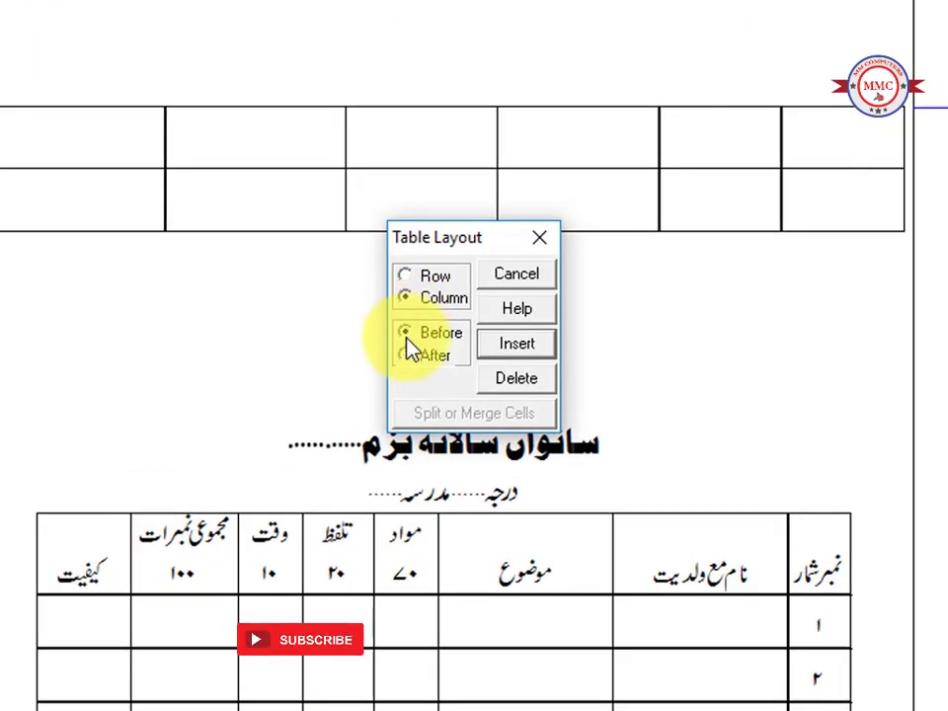
pyautogui.click(406, 355)
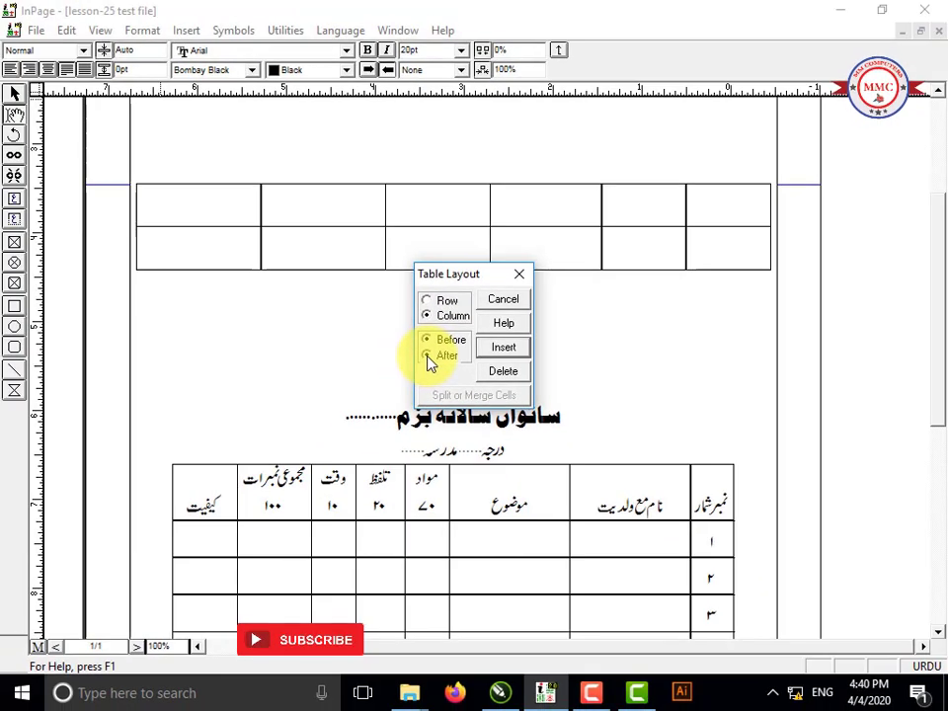
pyautogui.click(503, 372)
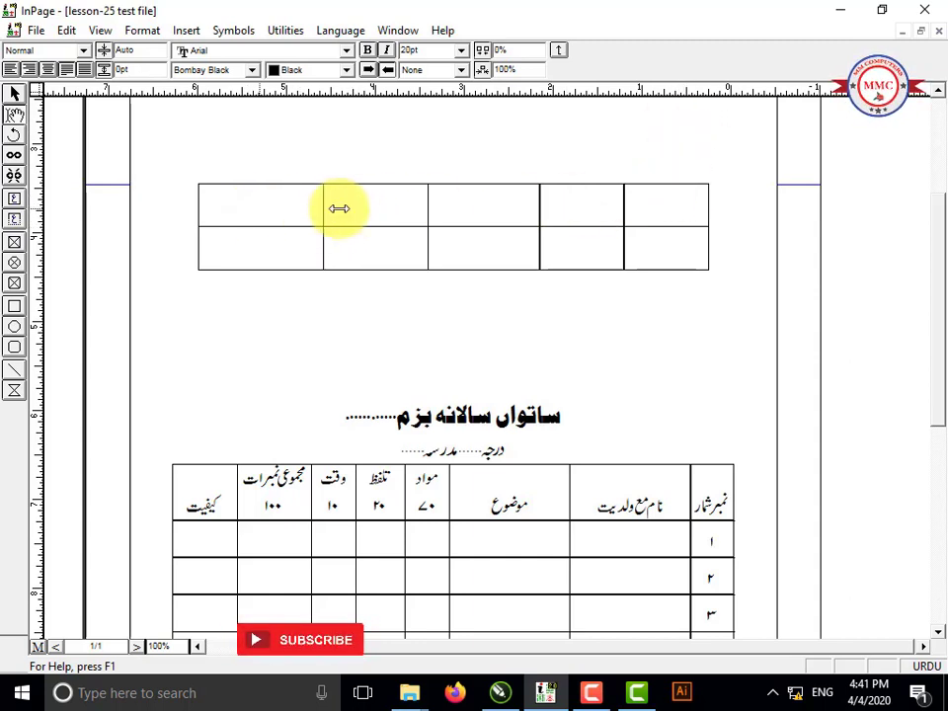
# Delete the new table's lower row using Table Layout.
pyautogui.press('Tab')
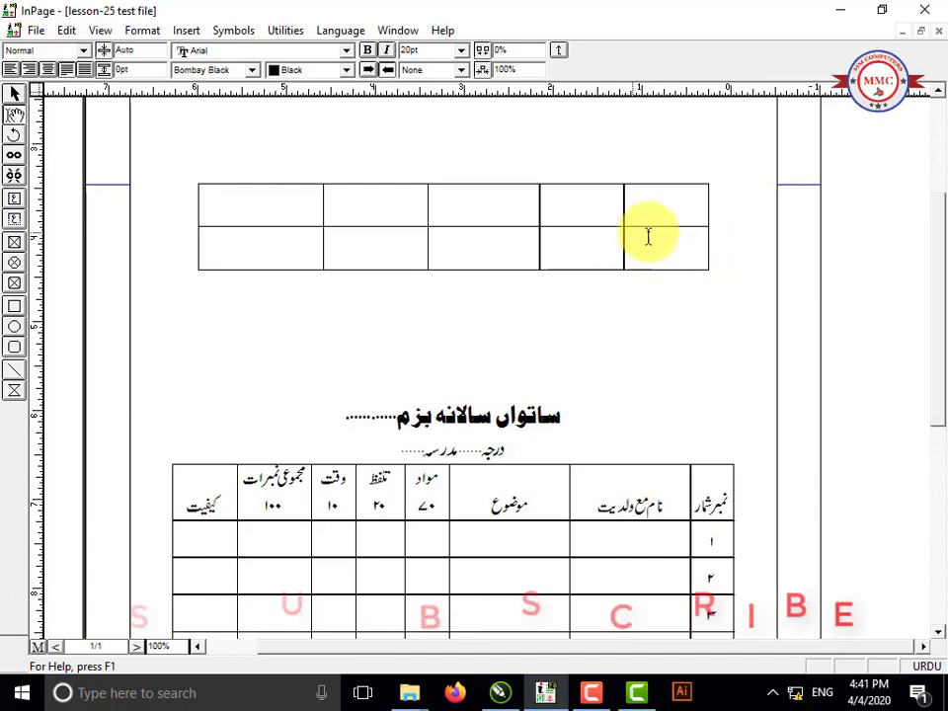
pyautogui.click(135, 34)
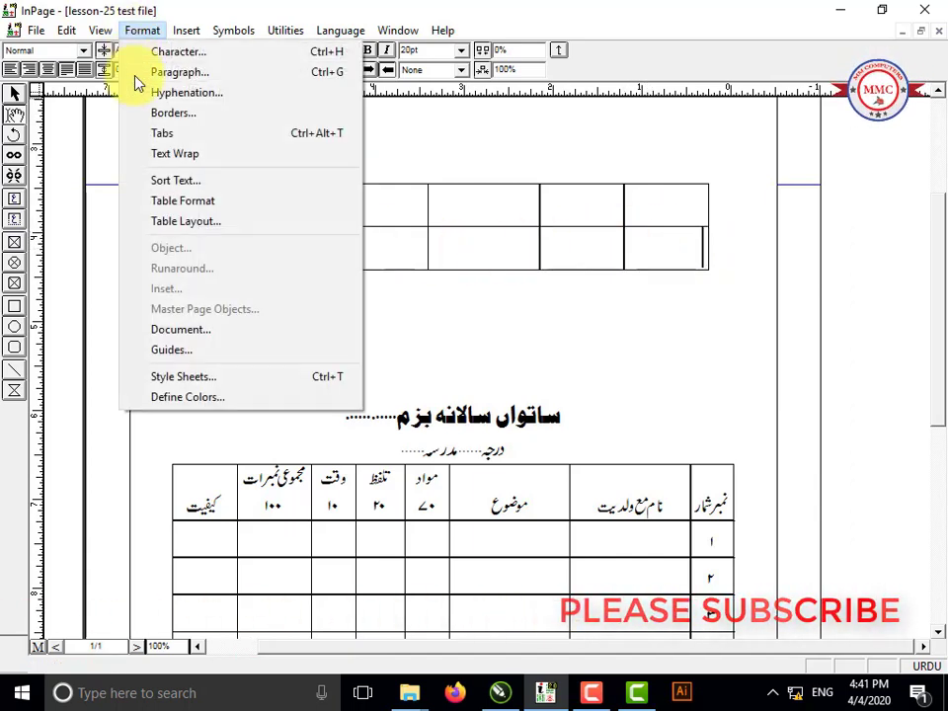
pyautogui.click(161, 220)
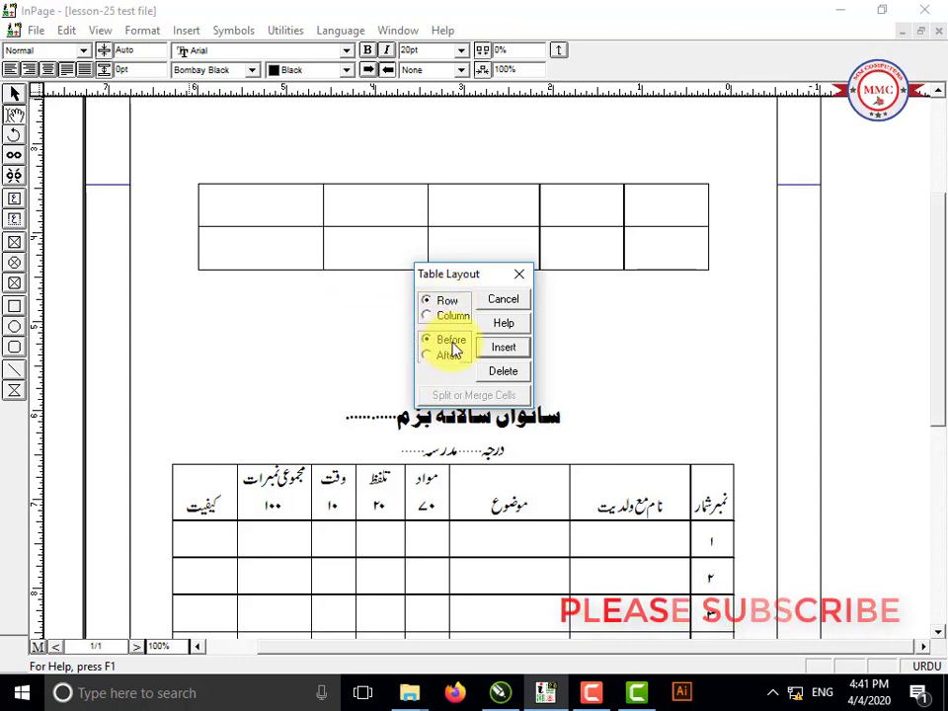
pyautogui.click(502, 373)
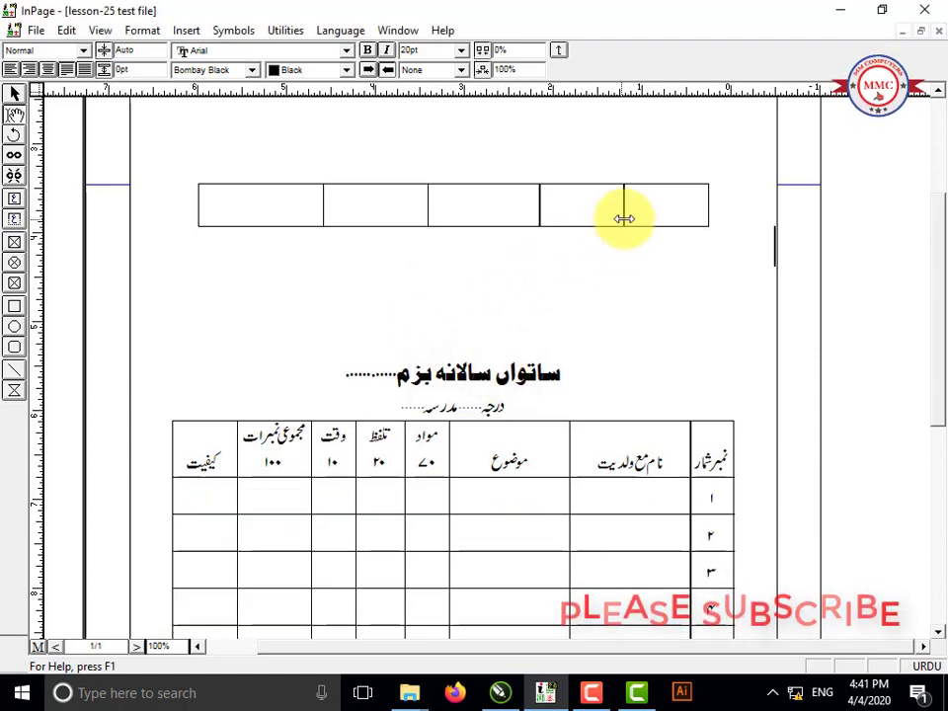
# Check which table formatting commands are available with the cursor on the line below the new table.
pyautogui.click(662, 239)
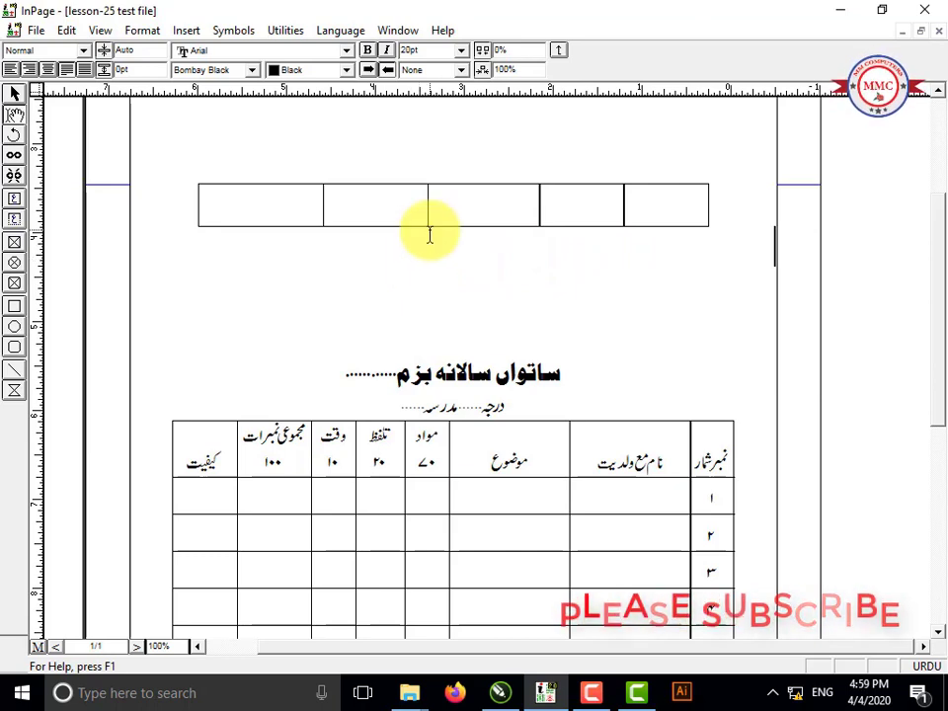
pyautogui.click(142, 31)
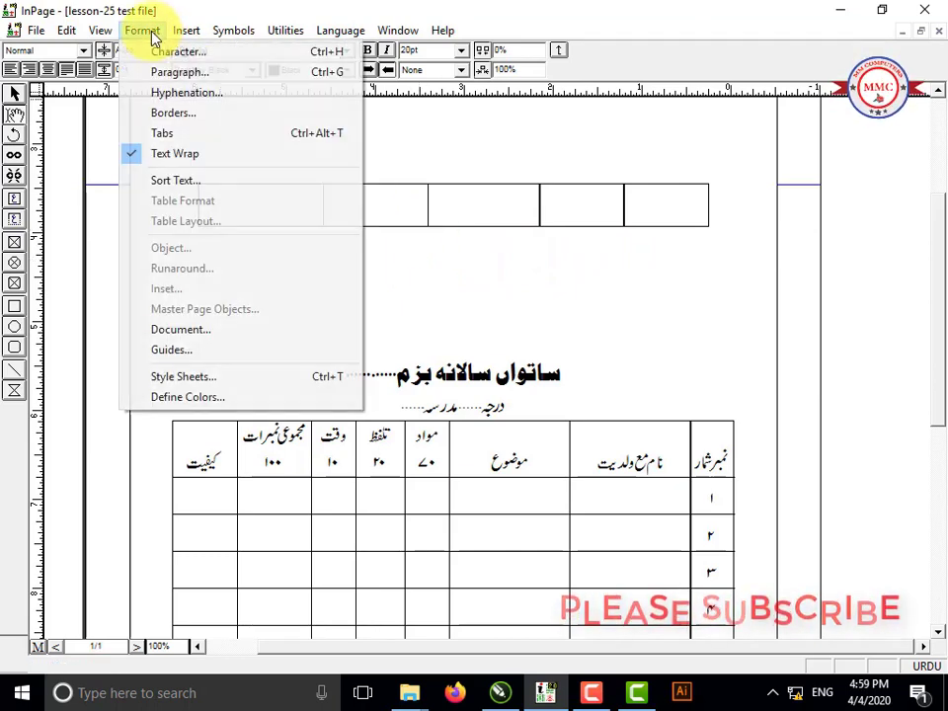